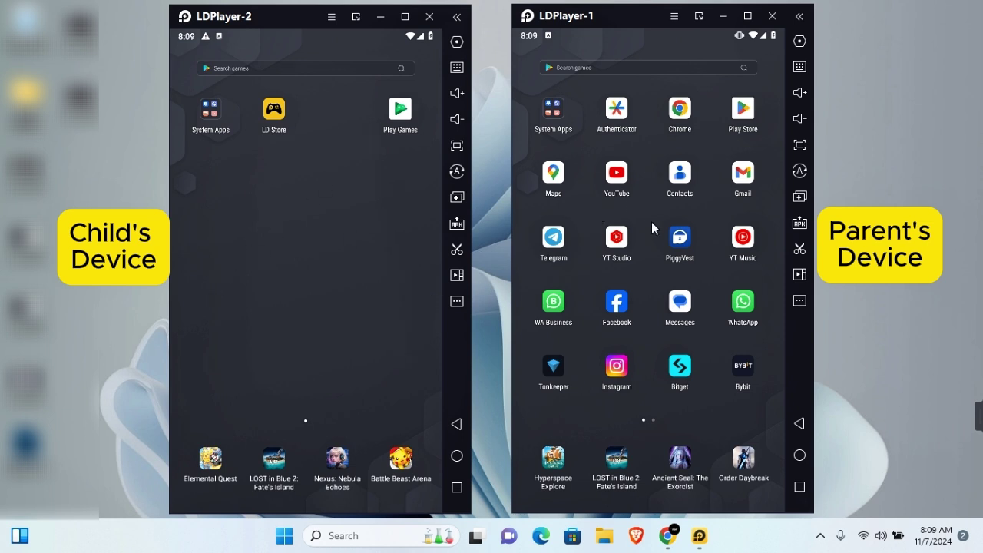
Search the Play Store for Google Family Link and launch the app from its result
click(747, 112)
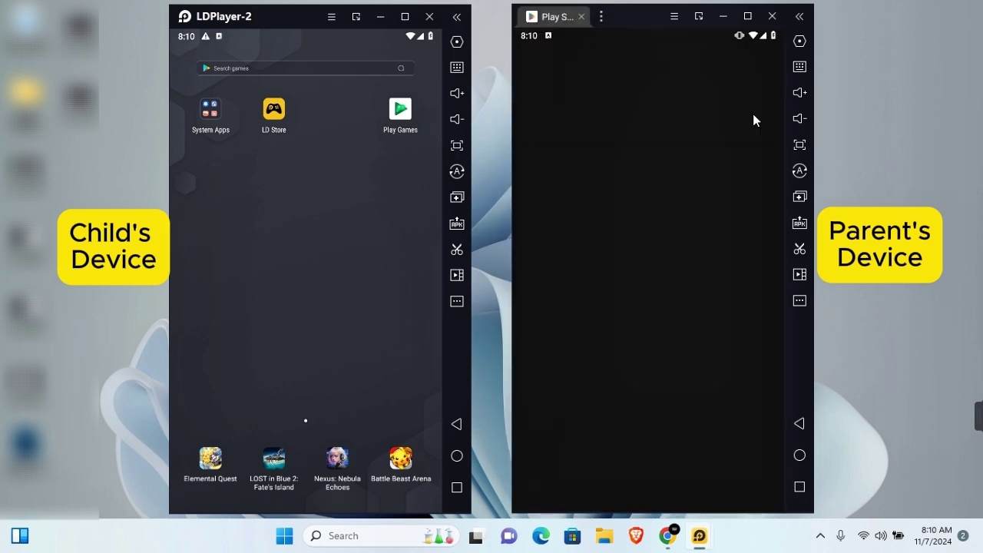
click(640, 62)
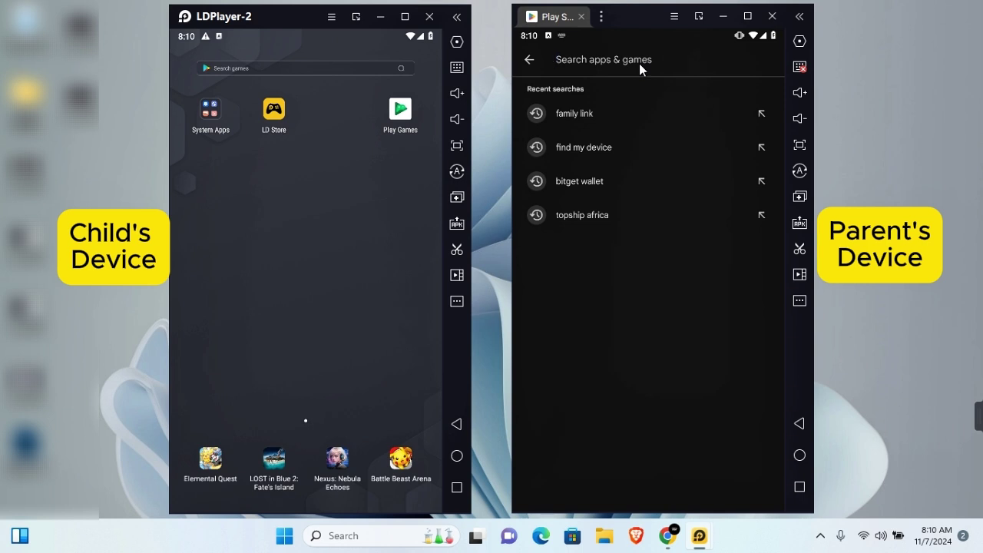
text(gooogle family link)
key(Return)
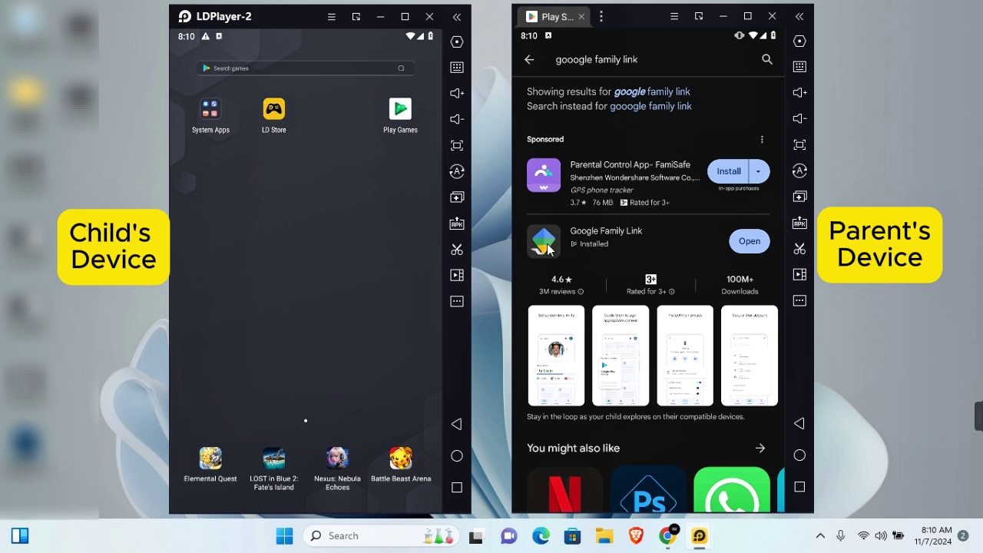
click(547, 244)
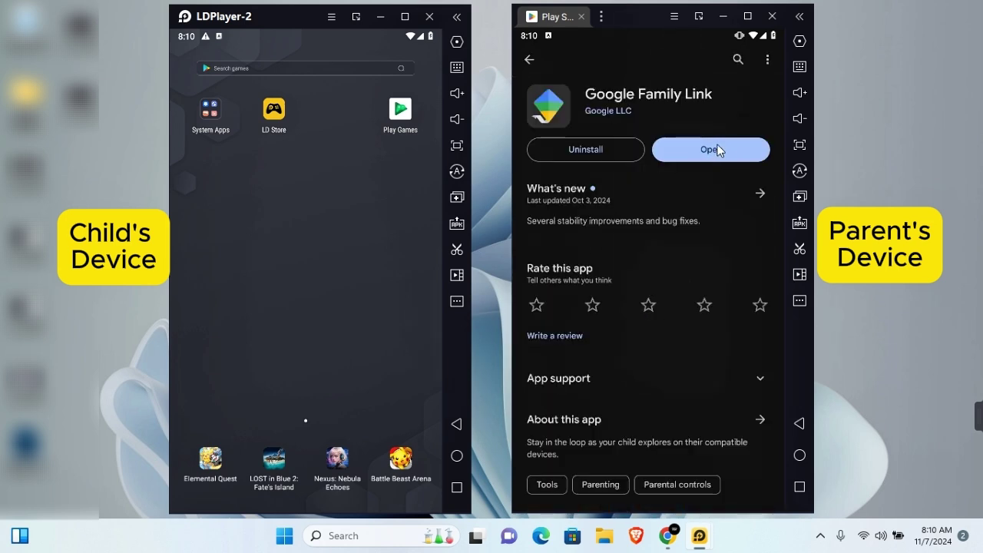
click(716, 151)
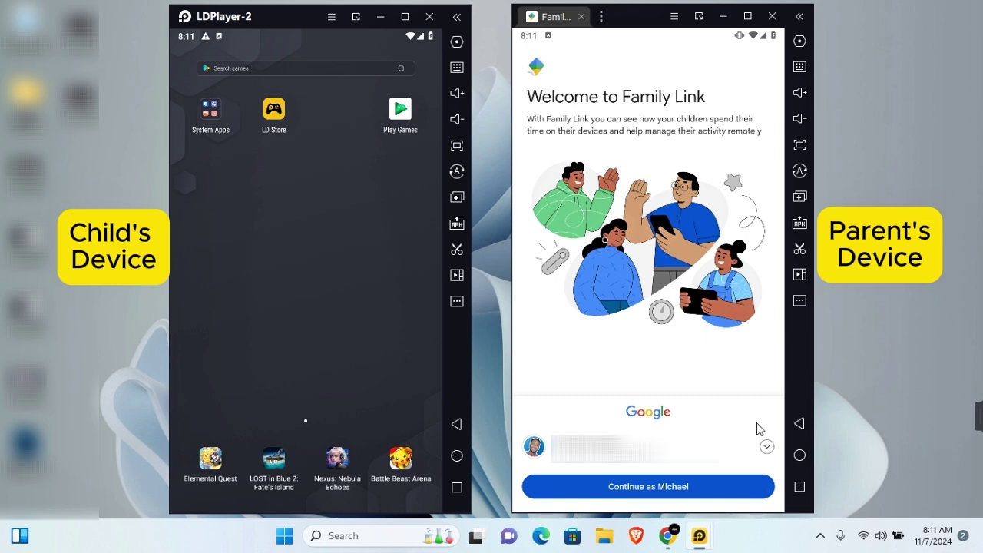
Continue into Family Link with the parent's first Google account, then bring Chrome forward
click(769, 450)
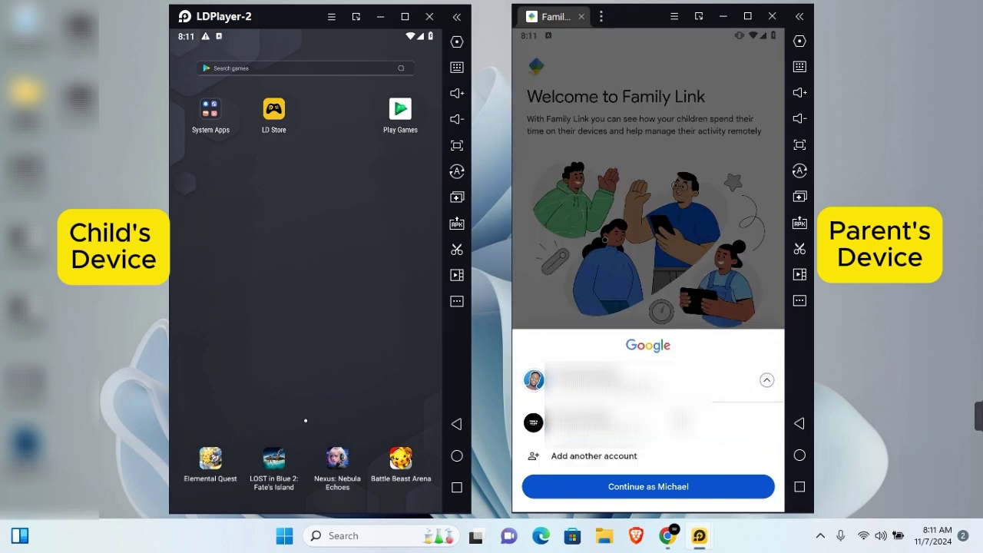
click(568, 388)
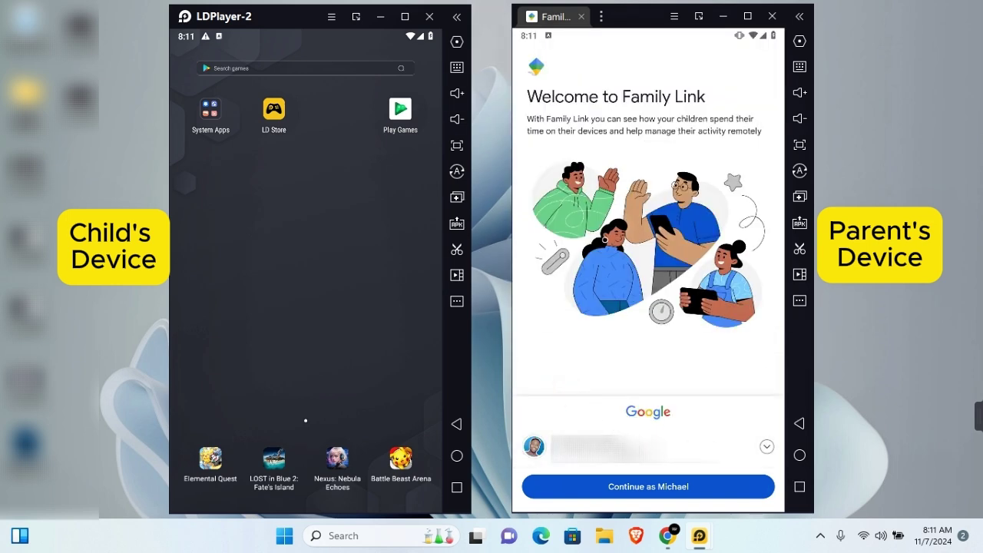
click(636, 489)
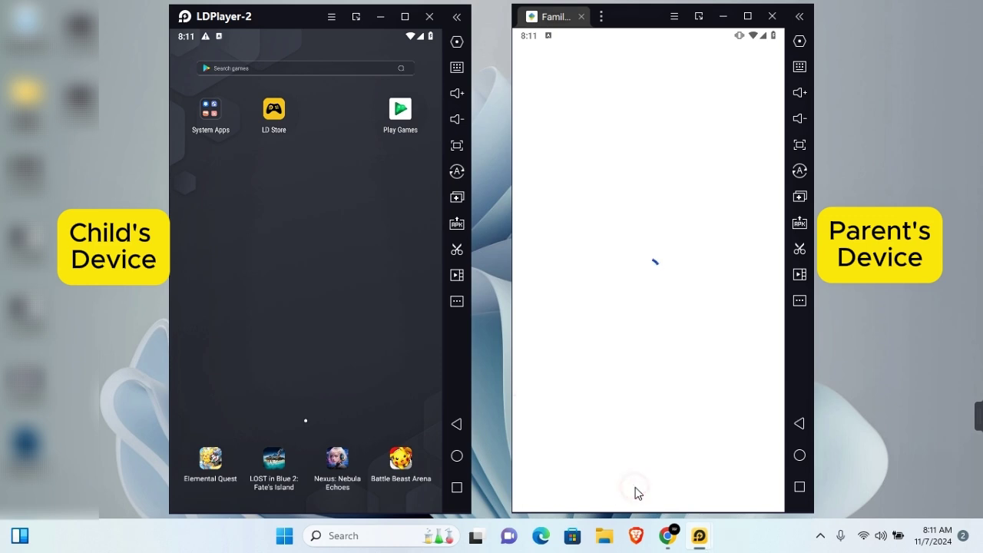
click(667, 536)
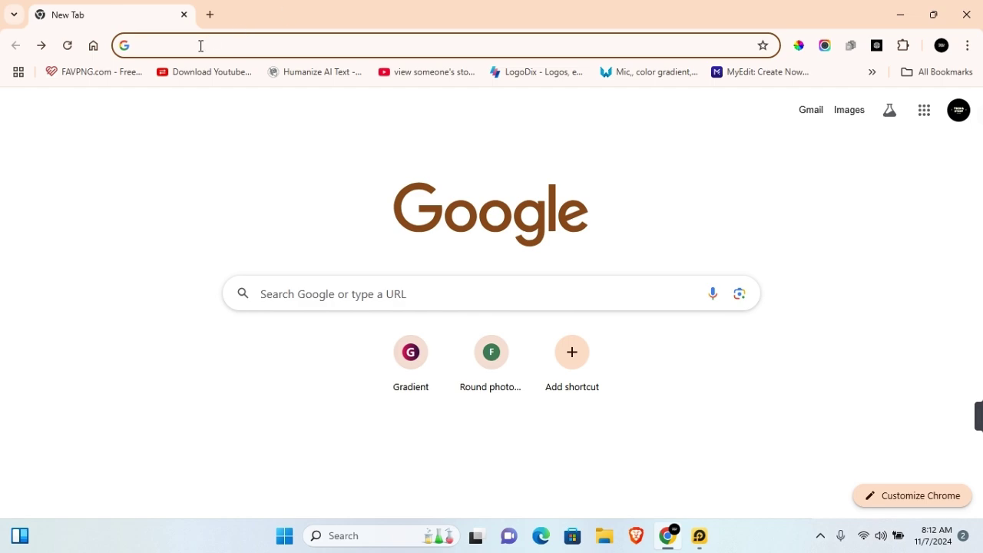
Search 'google family link' in Chrome, open the official Family Link from Google site, and sign in
text(google family link)
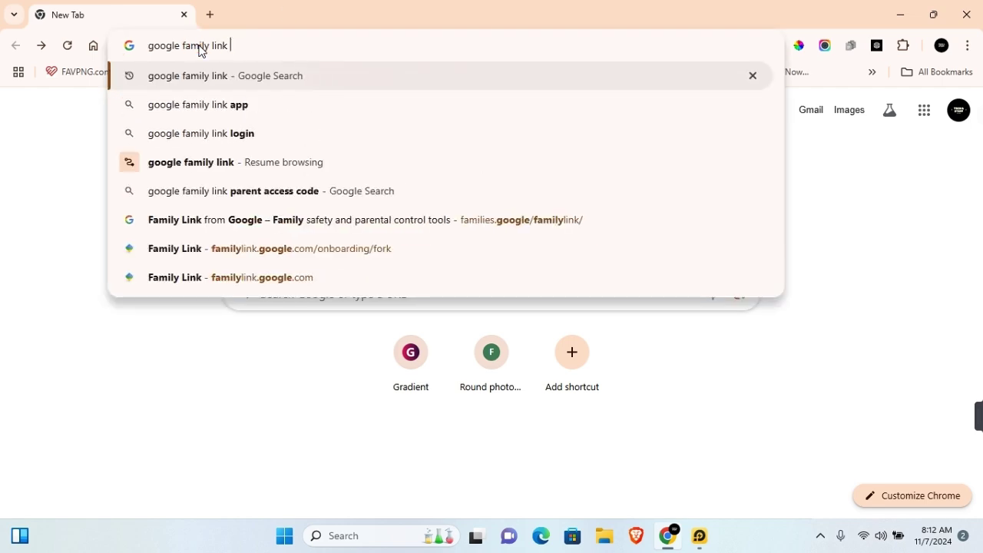
key(Return)
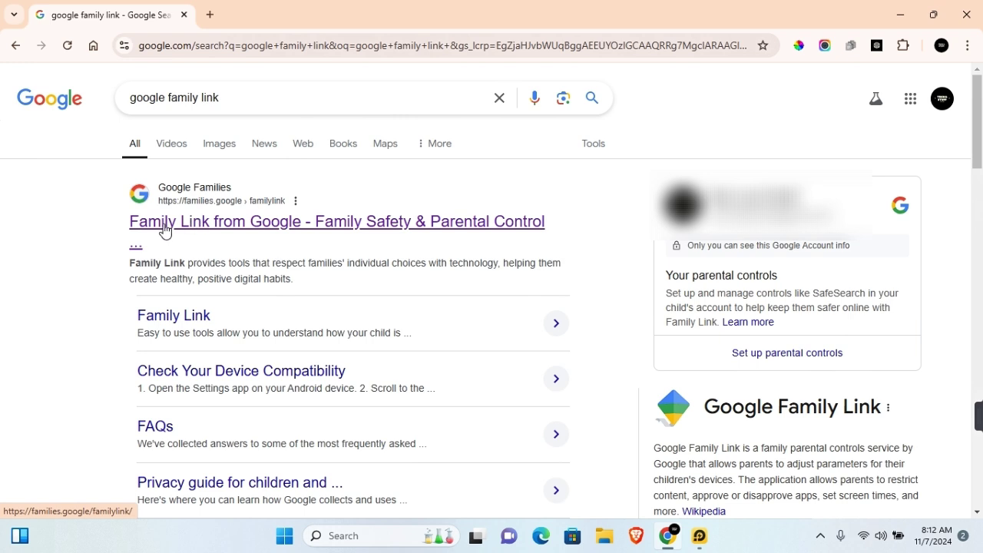
click(161, 228)
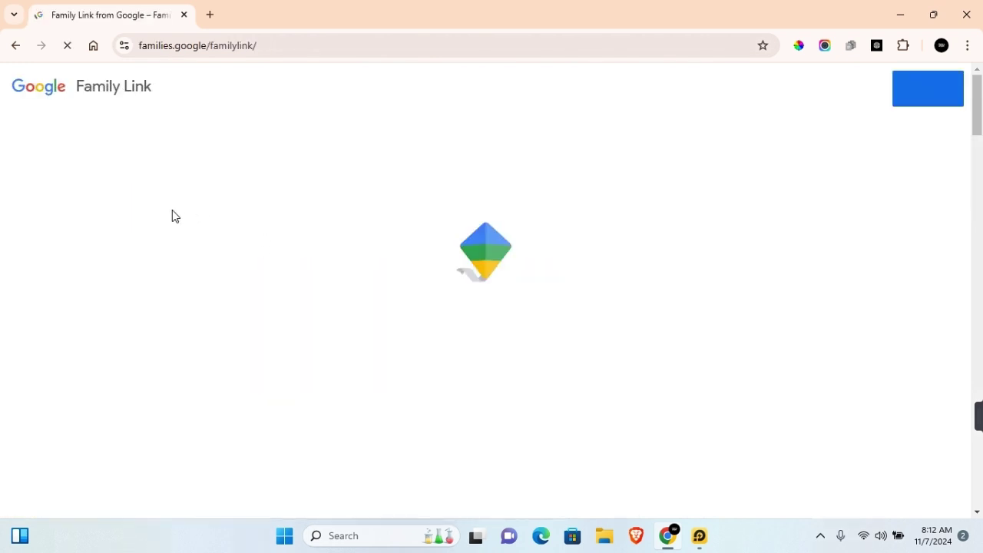
click(934, 92)
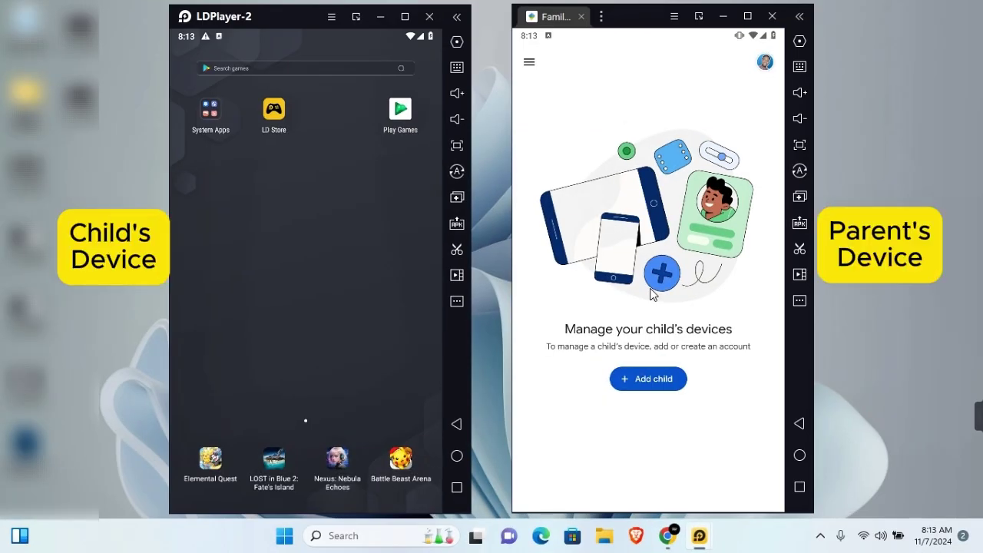
Add a child in Family Link, answering Yes that the child already has a Google Account
click(650, 380)
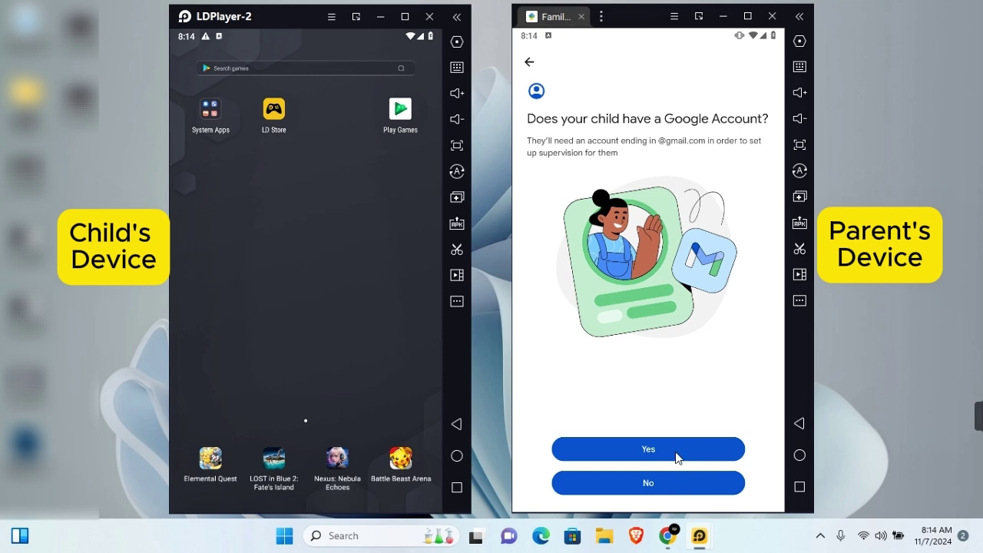
click(651, 451)
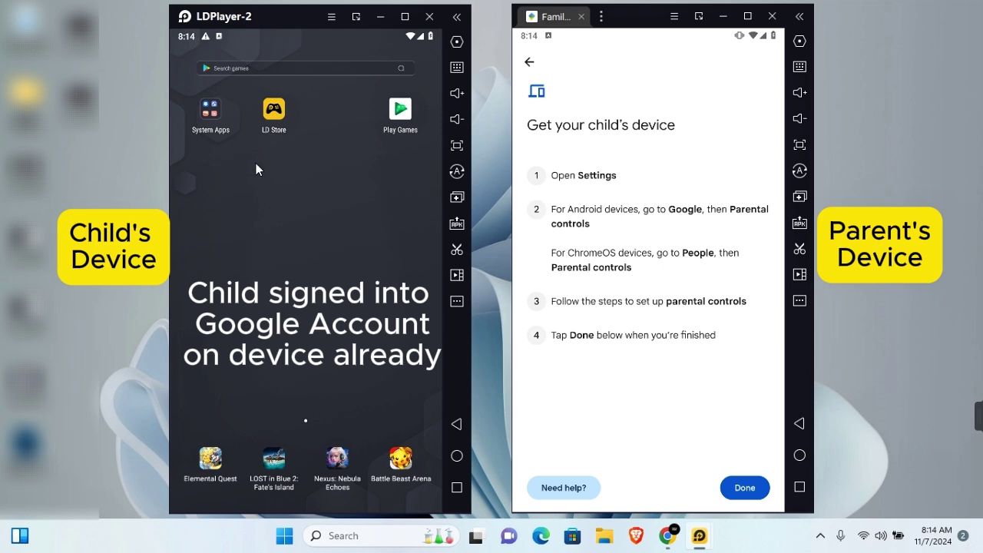
On the child's device, go to Settings > Google > All services > Parental controls
click(212, 111)
click(206, 135)
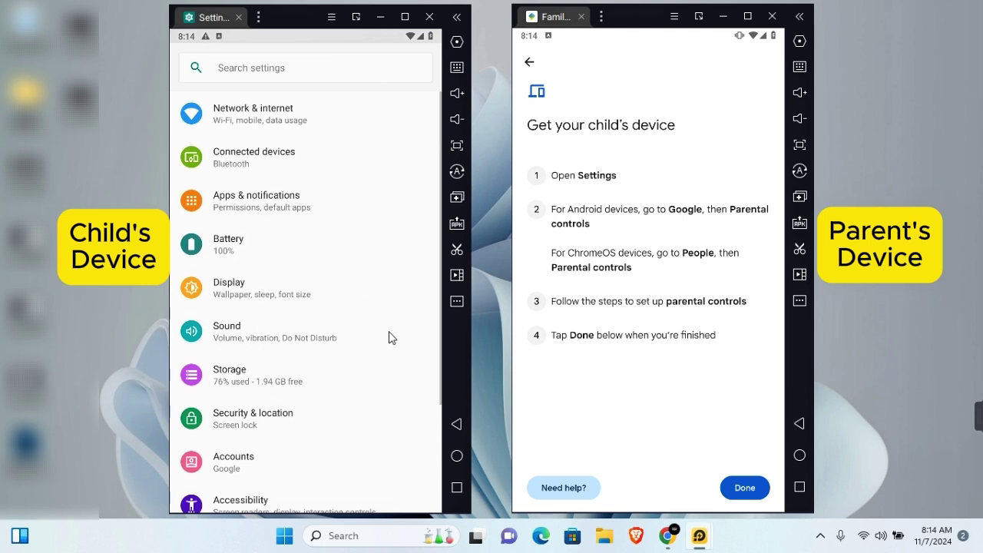
scroll(390, 338, down, 2)
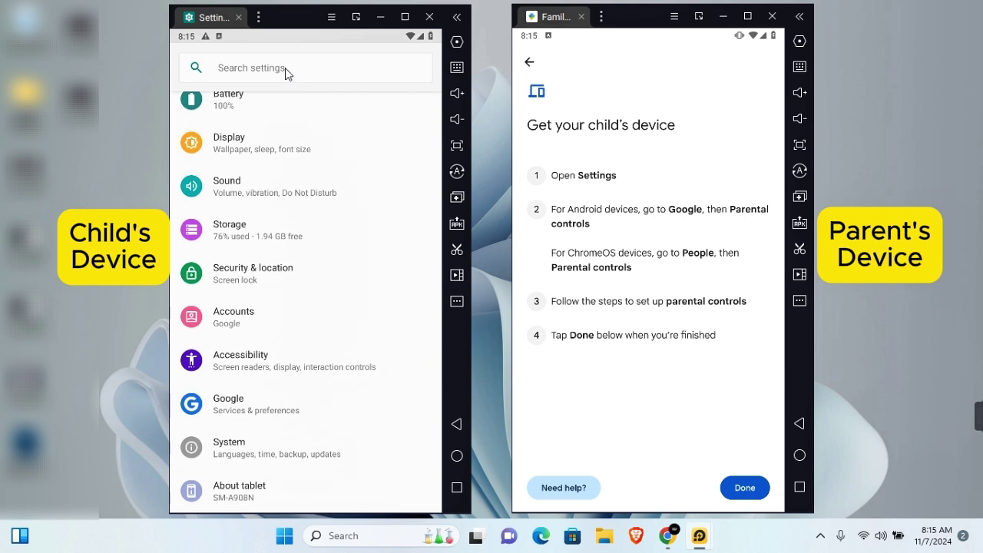
click(232, 399)
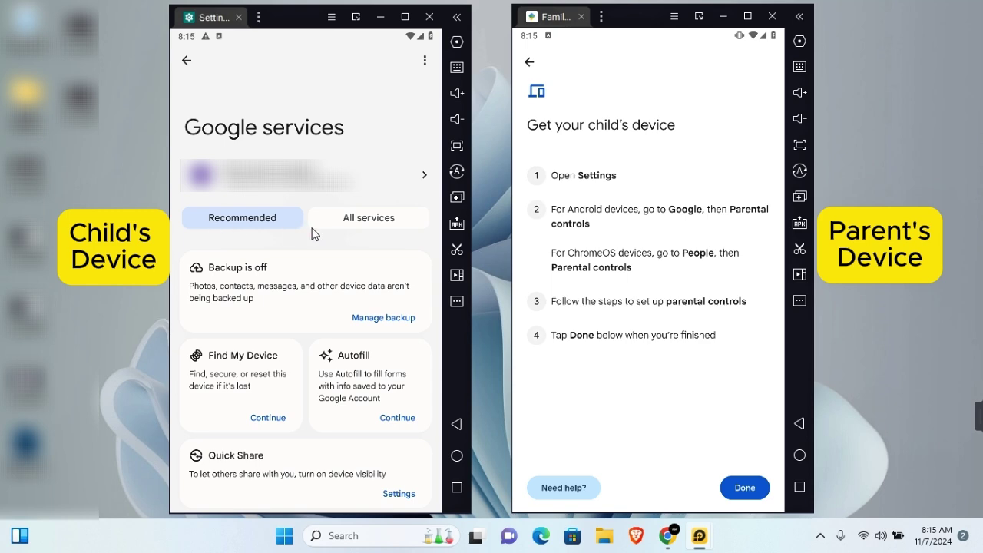
click(368, 220)
scroll(282, 311, down, 1)
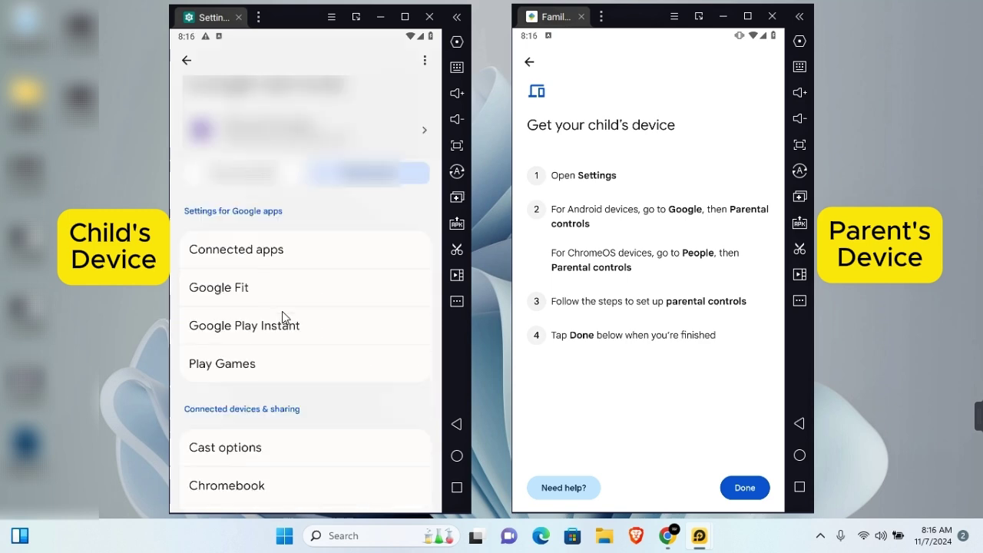
scroll(282, 311, down, 10)
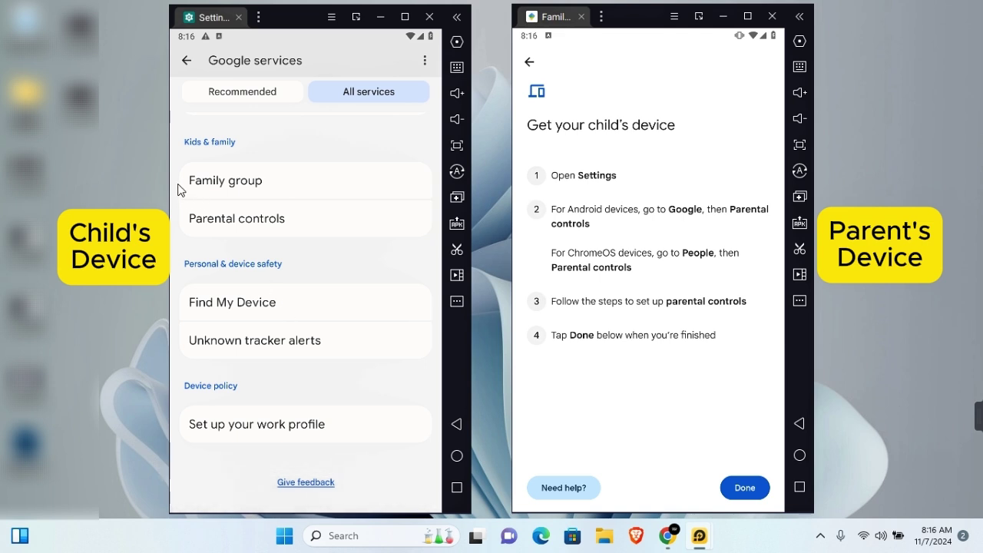
click(253, 230)
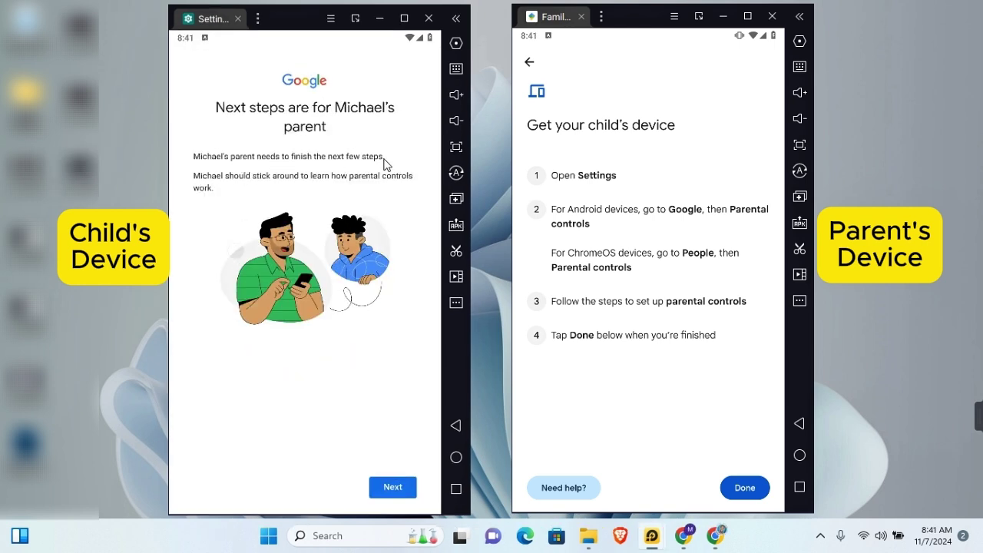
Sign in with the parent's Google account email and password on the child's device
click(398, 489)
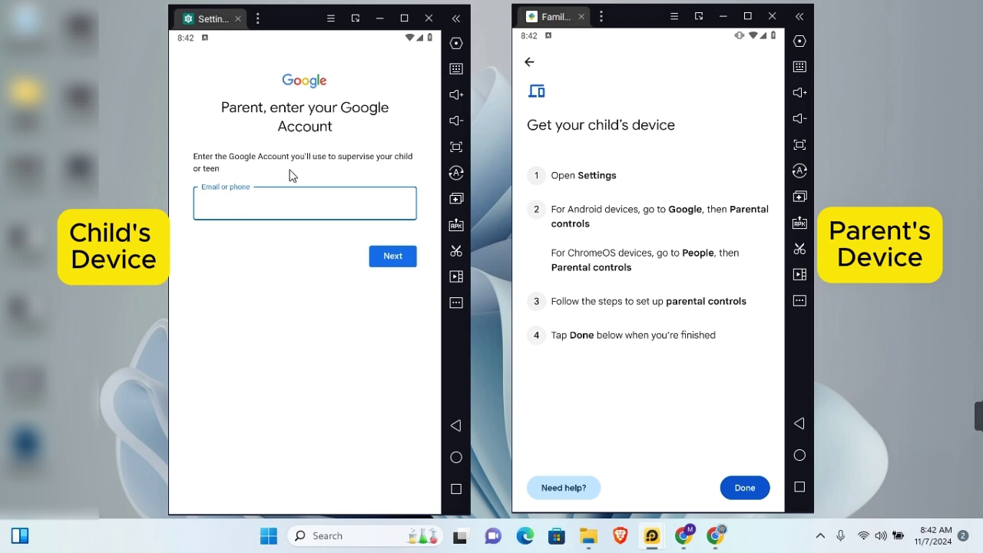
key(ctrl+v)
click(385, 261)
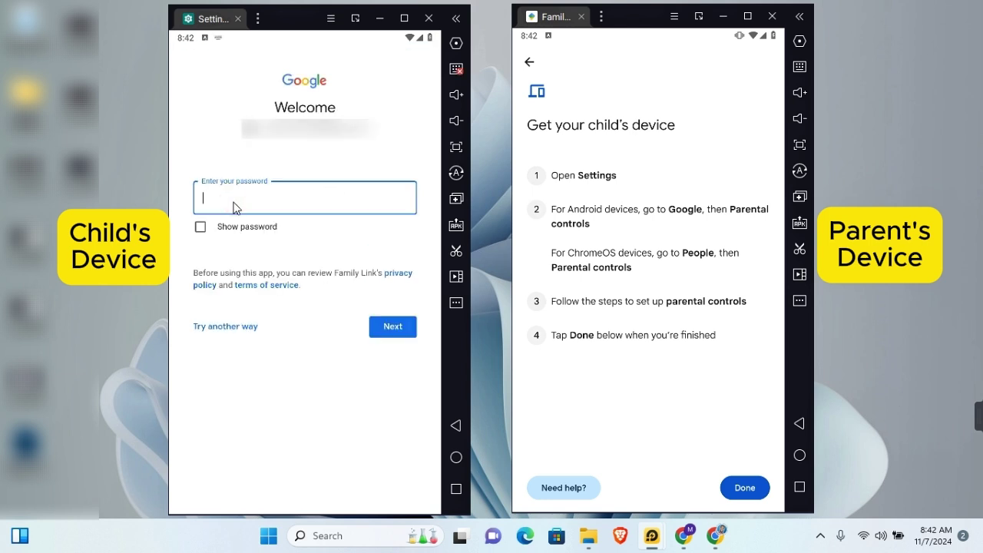
key(ctrl+v)
click(390, 331)
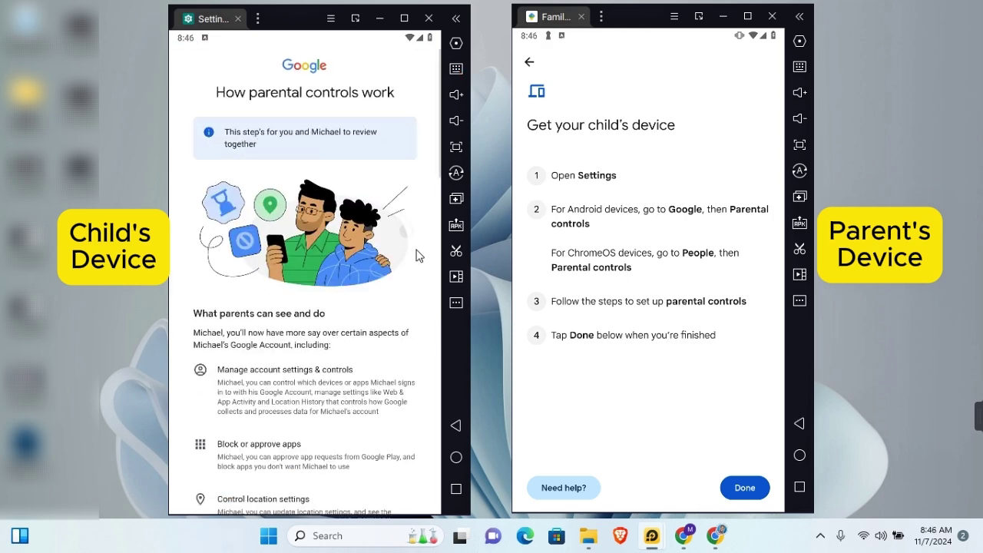
Read down the parental-controls info page to the child's password prompt
scroll(417, 253, down, 5)
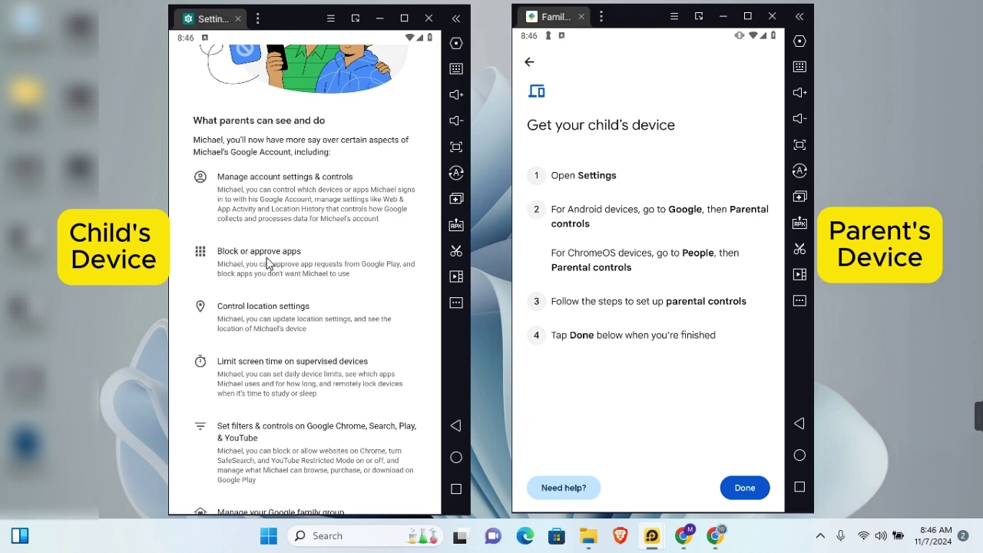
scroll(319, 324, down, 1)
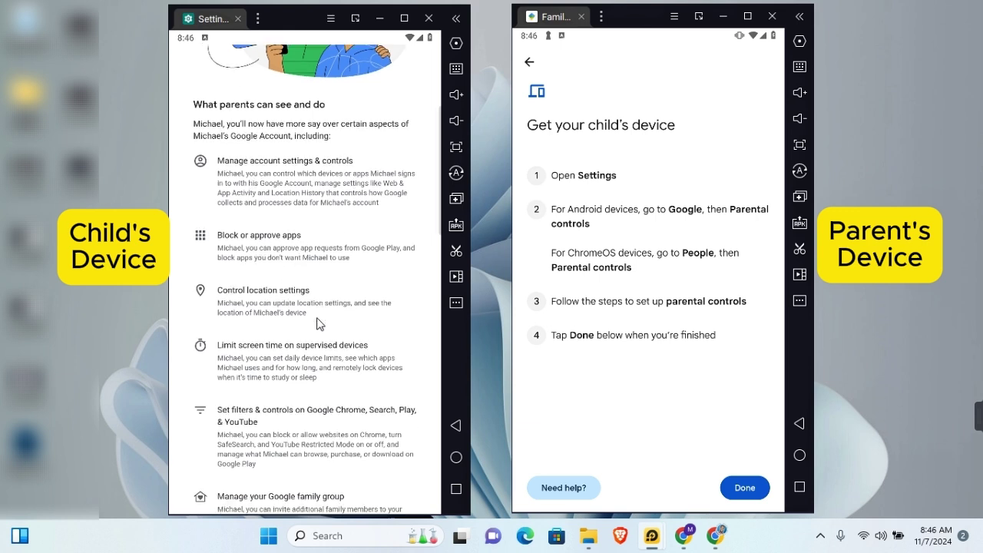
scroll(323, 308, down, 4)
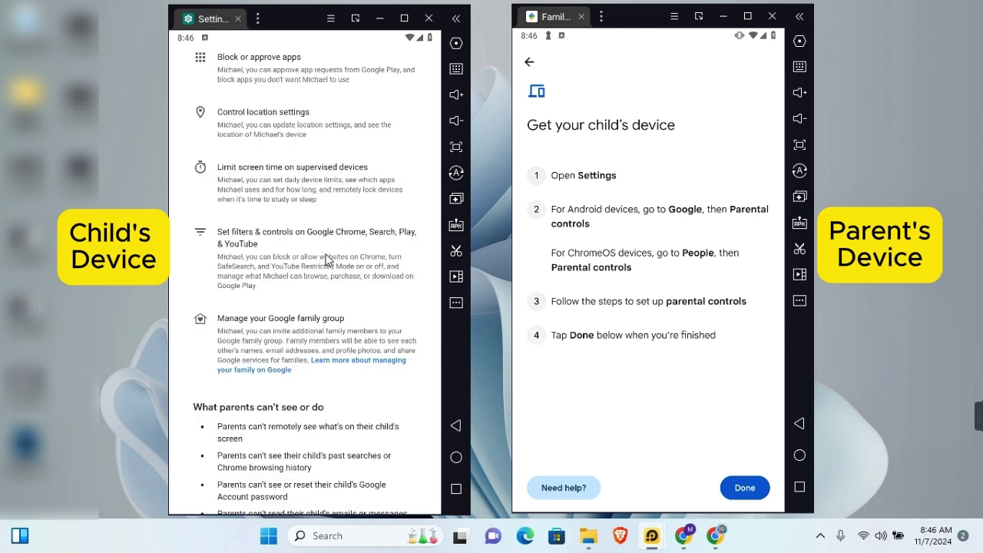
click(329, 271)
scroll(348, 331, down, 4)
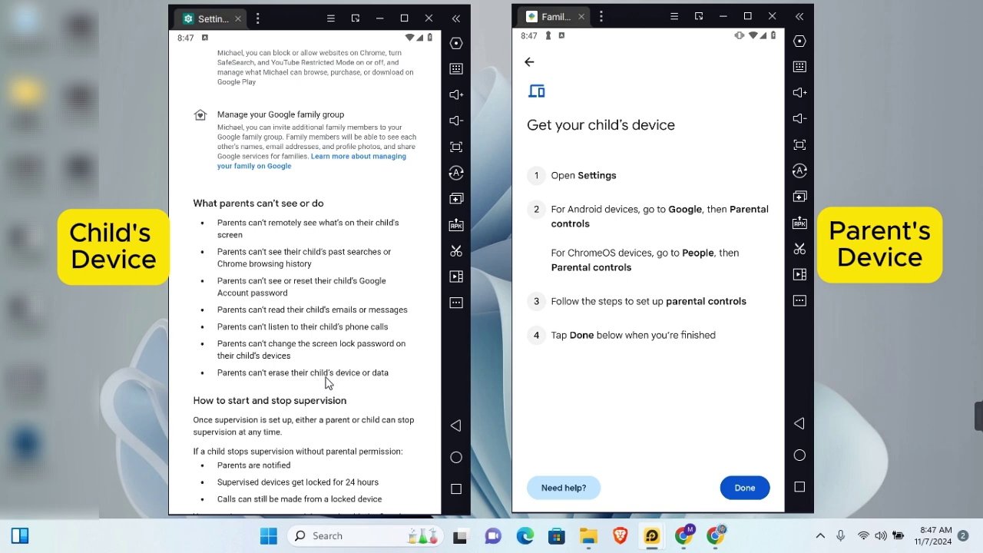
scroll(254, 376, down, 2)
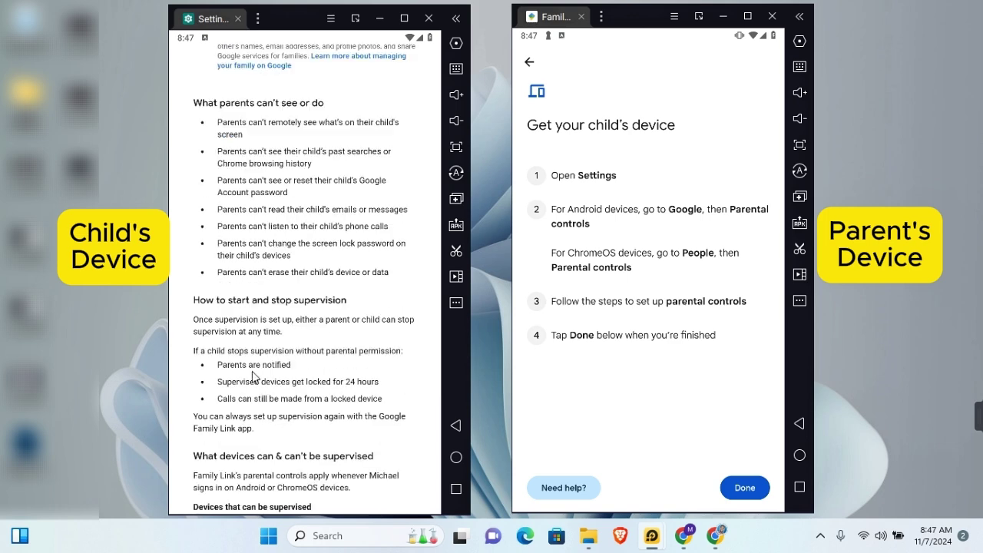
scroll(319, 395, down, 10)
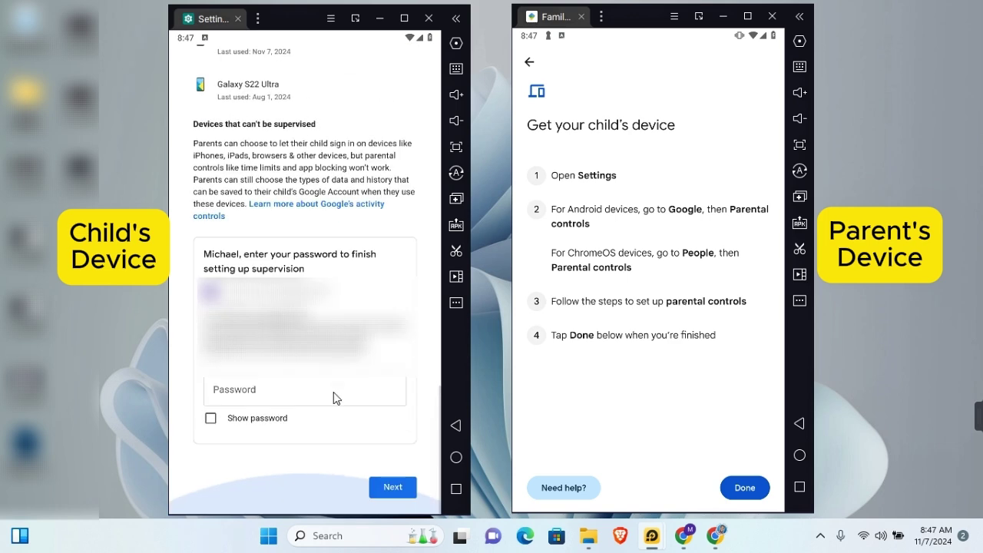
Enter the child's account password and activate Family Link parental controls as device admin
click(236, 406)
key(ctrl+v)
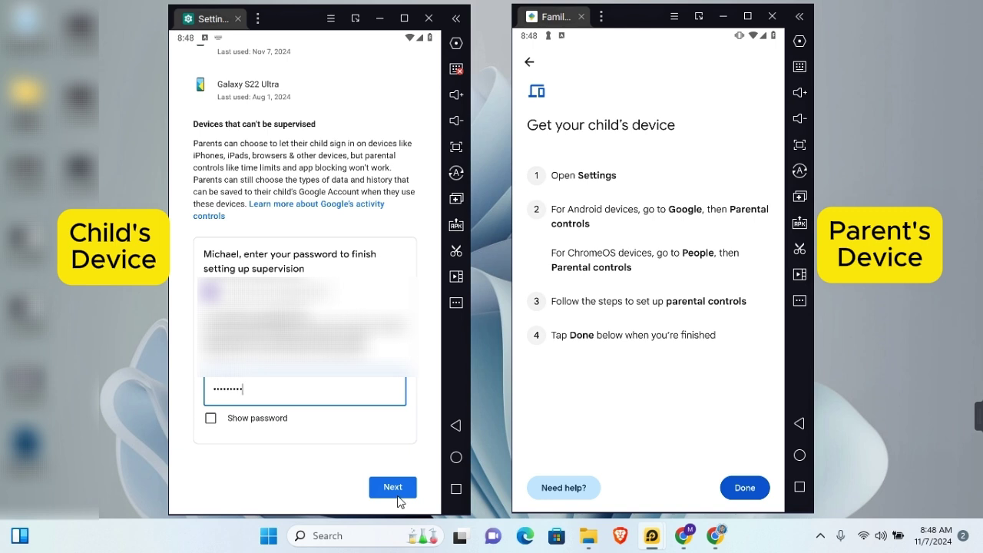
click(397, 496)
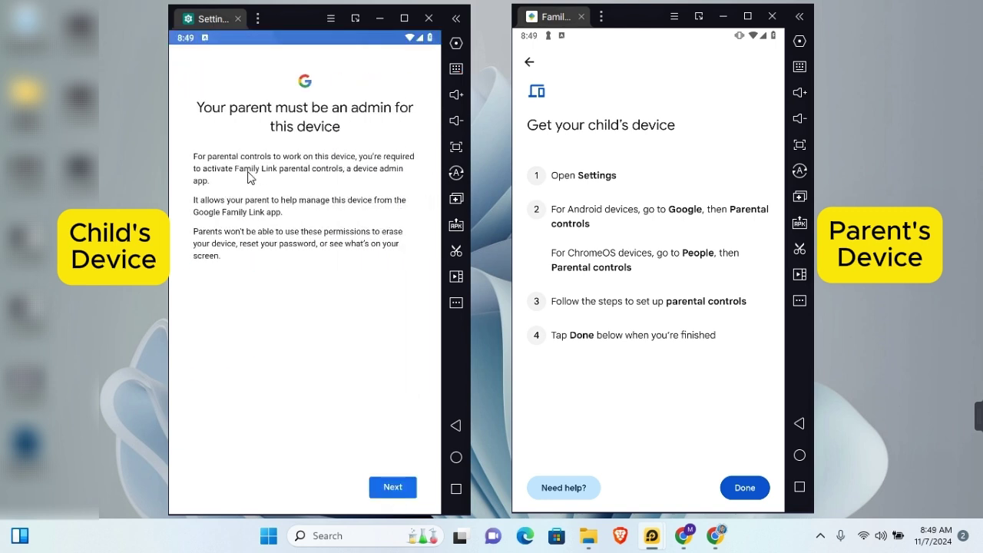
click(399, 487)
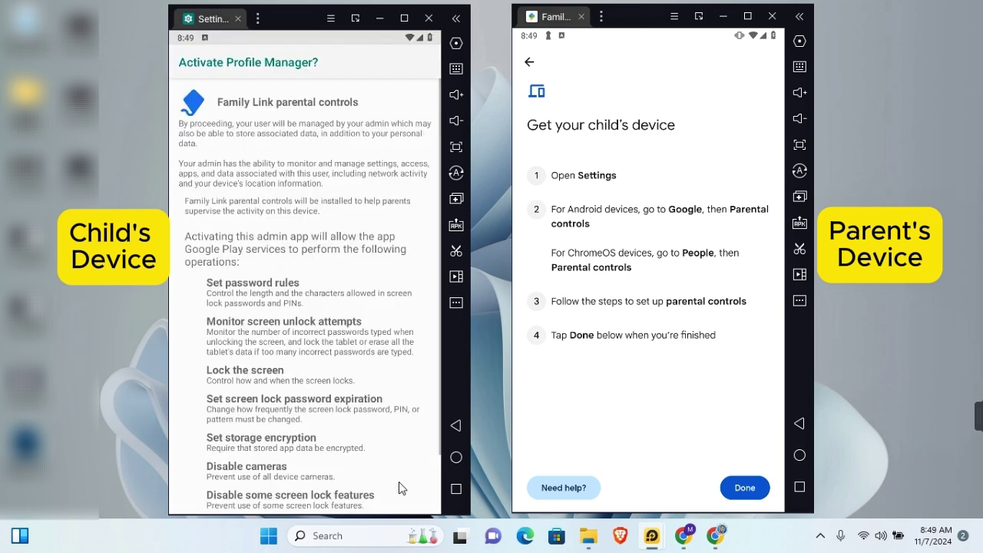
scroll(399, 487, down, 2)
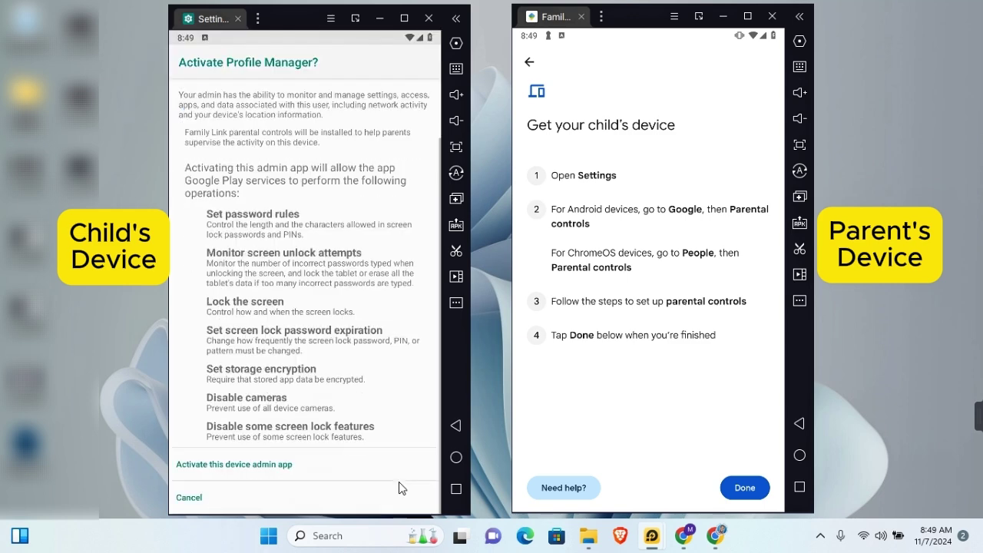
click(232, 467)
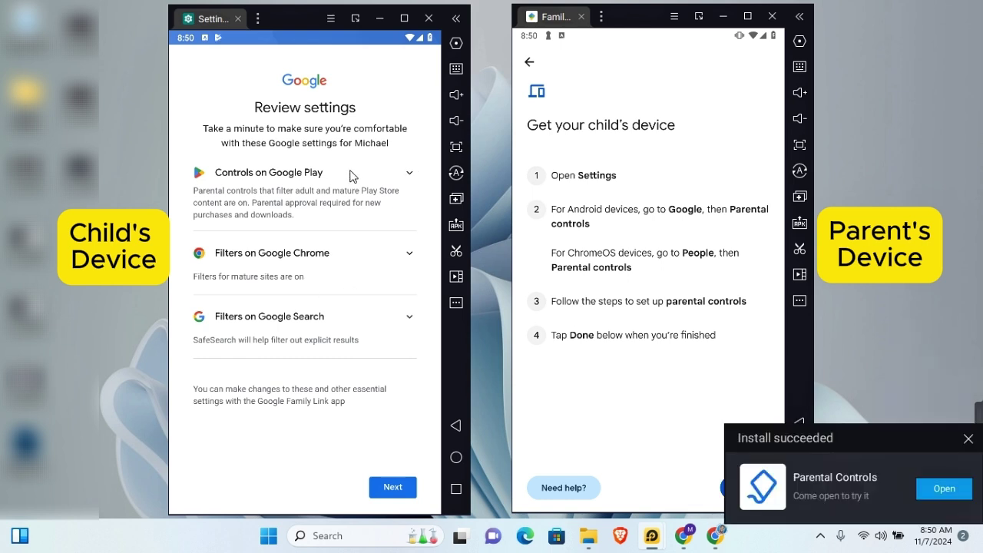
Keep the 12+ Google Play app rating and Chrome explicit-site blocking, and finish setup
click(408, 175)
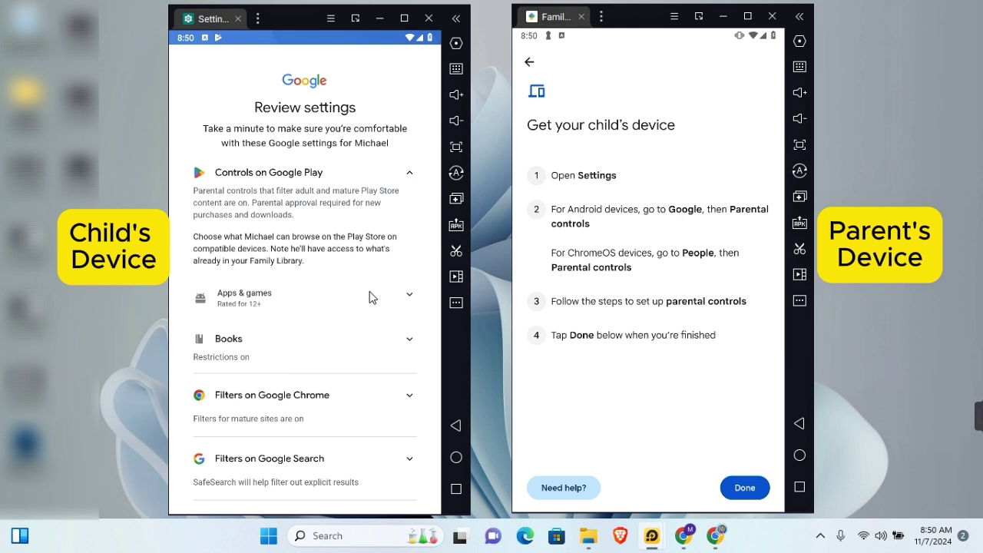
click(408, 299)
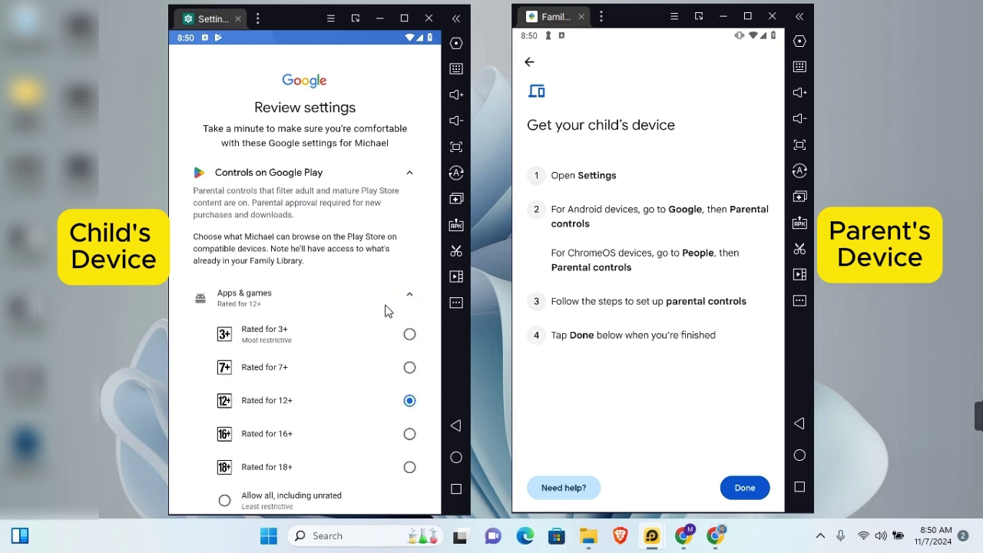
scroll(393, 308, down, 3)
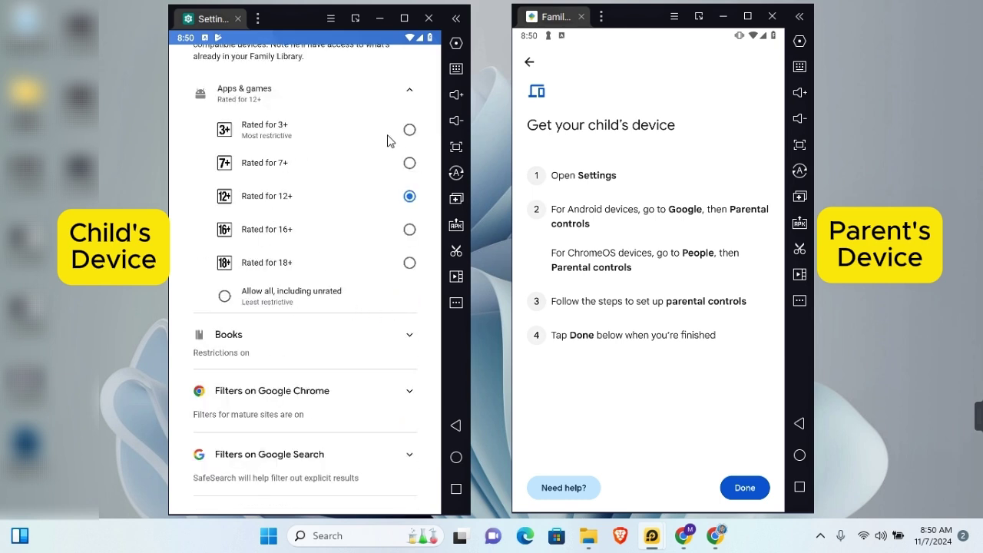
click(338, 392)
scroll(216, 256, down, 3)
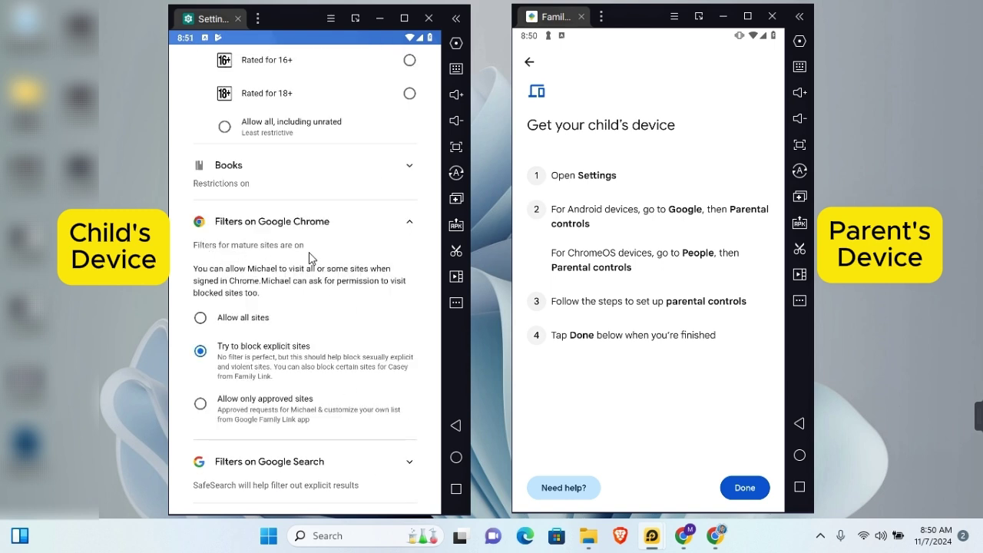
scroll(309, 252, down, 2)
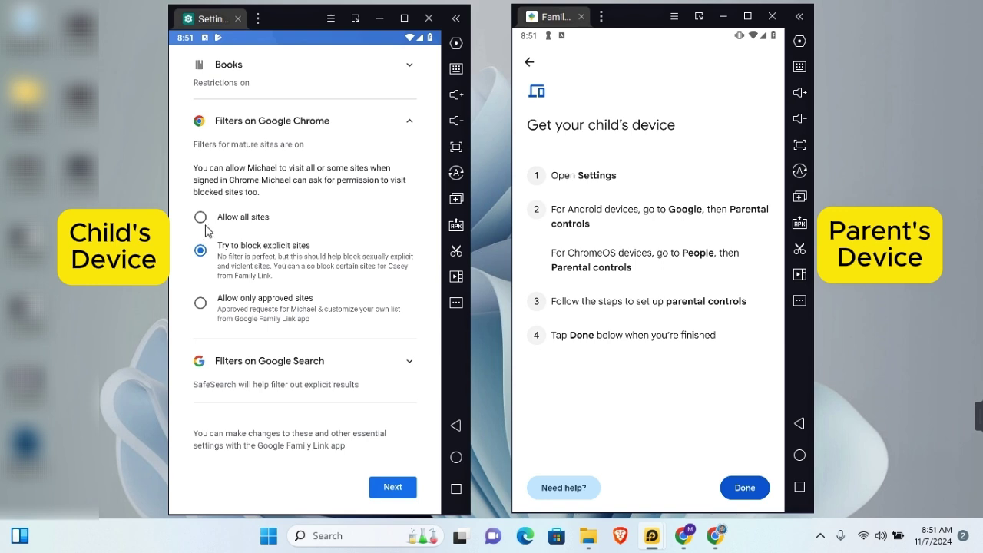
click(396, 490)
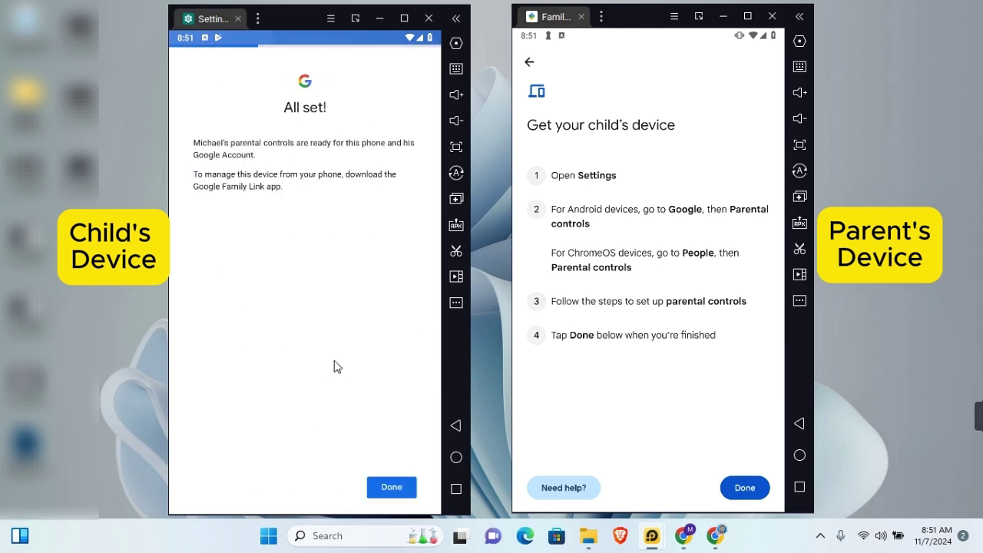
click(392, 485)
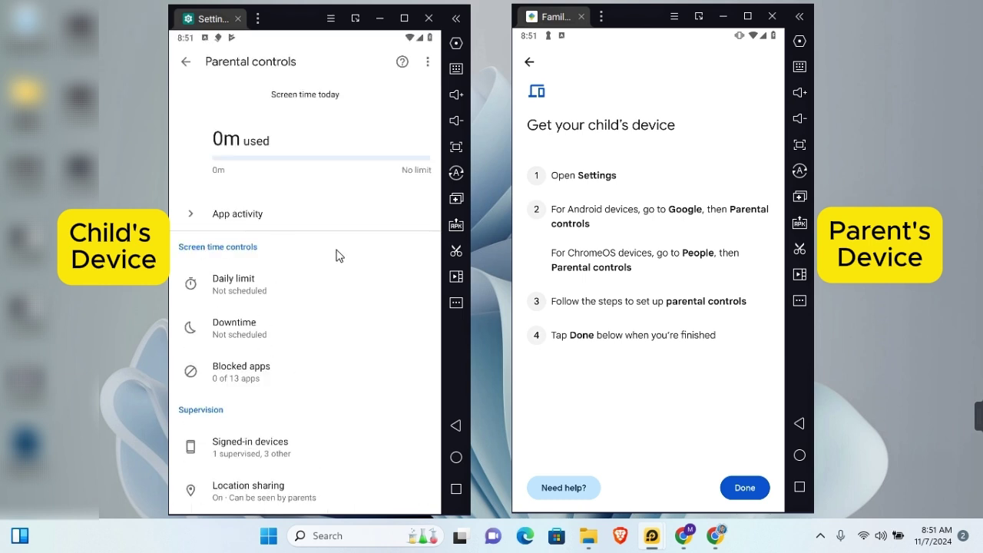
Return the child's emulator home, confirm device setup, and lock the Galaxy A90 5G
click(458, 456)
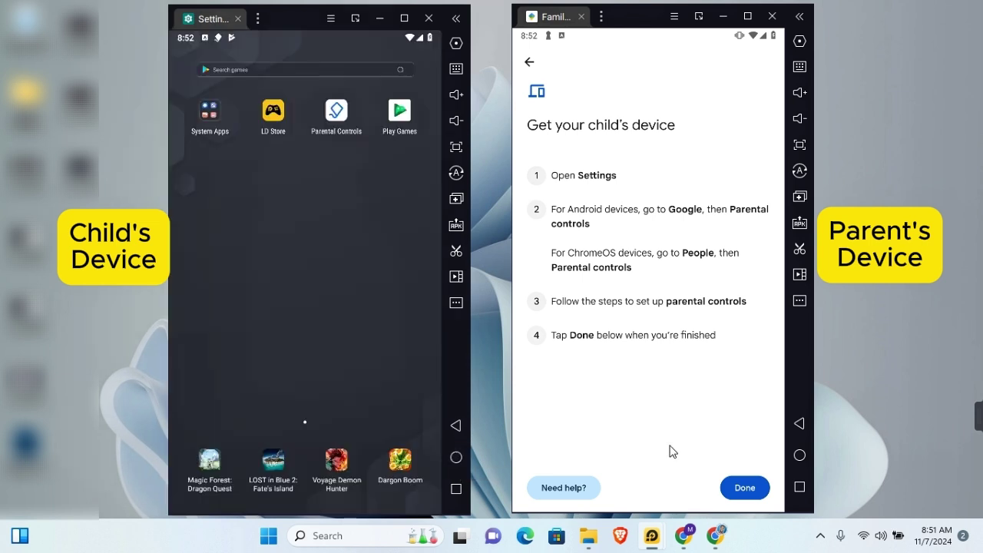
click(749, 487)
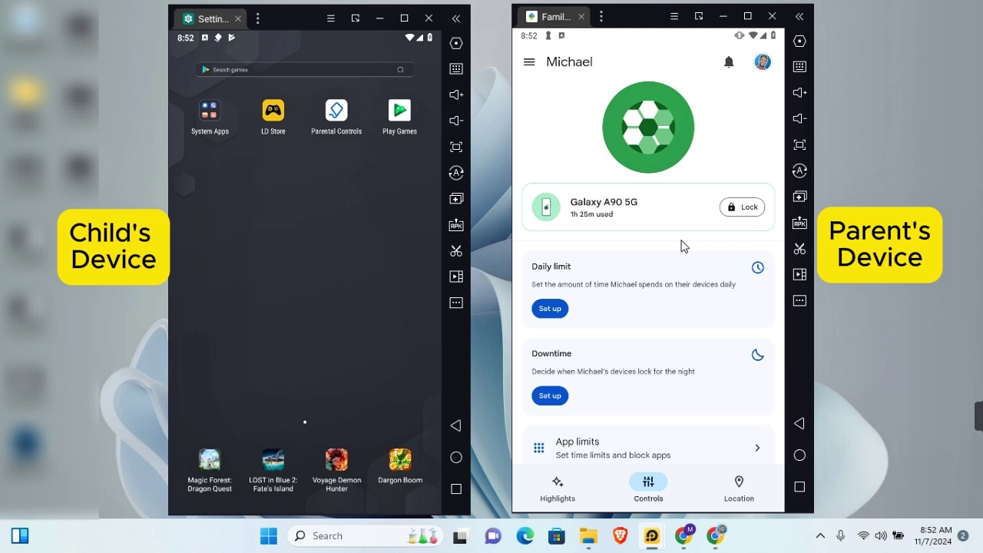
click(744, 207)
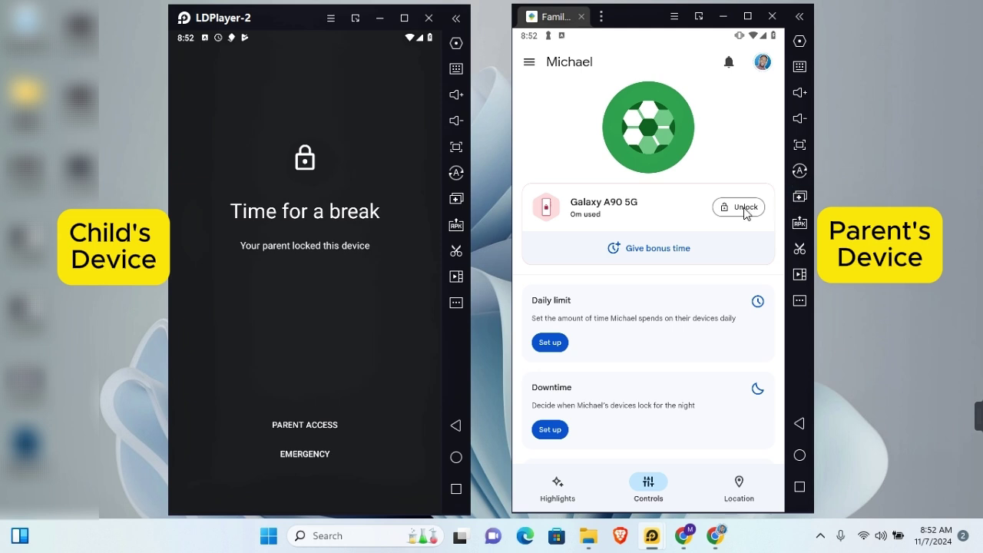
Unlock the child's Galaxy A90 5G with the parent access code shown in Family Link
click(291, 425)
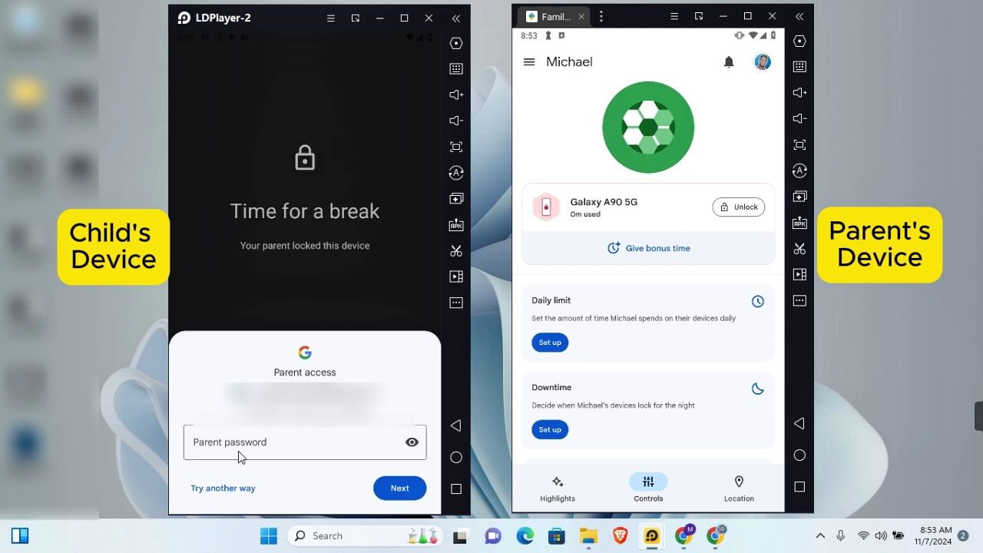
click(219, 494)
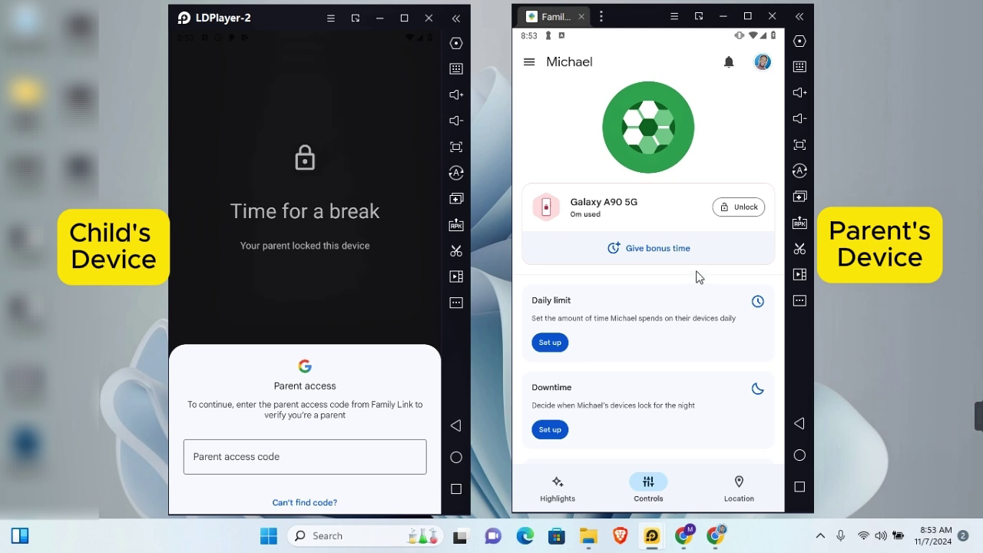
click(529, 61)
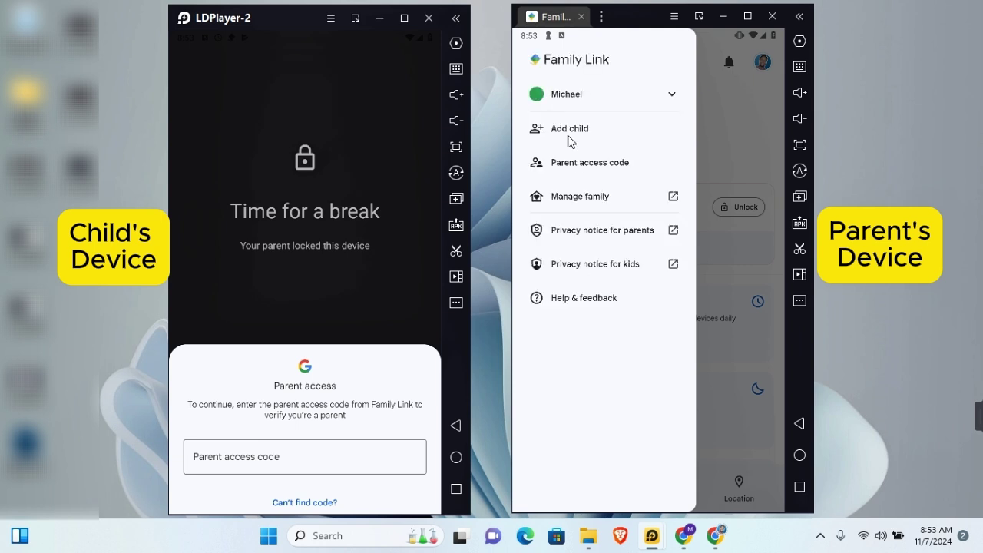
click(621, 163)
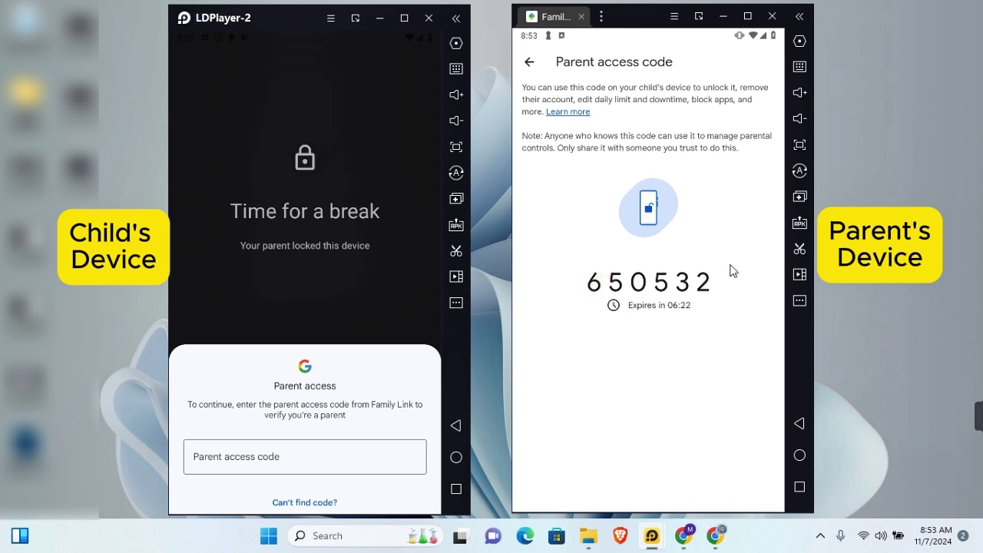
click(261, 458)
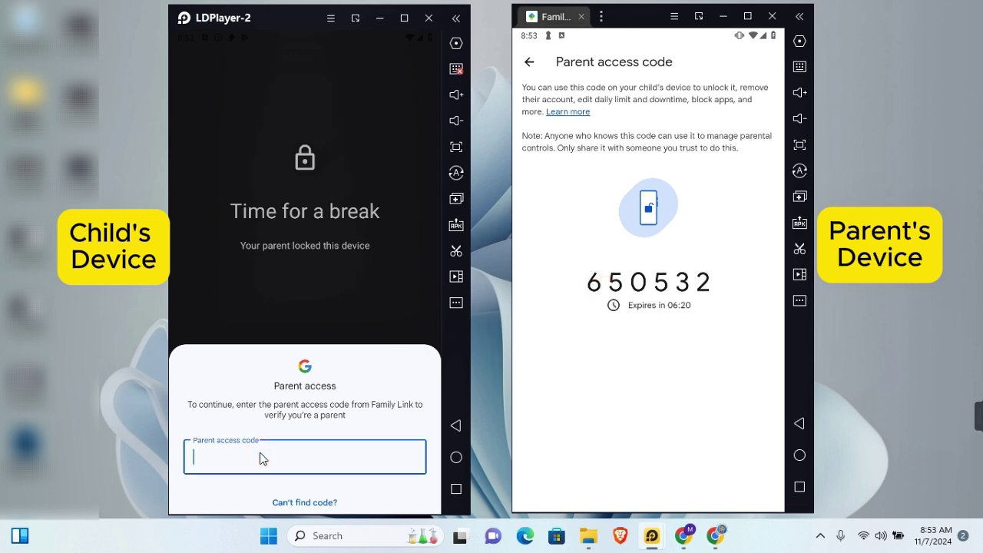
text(650532)
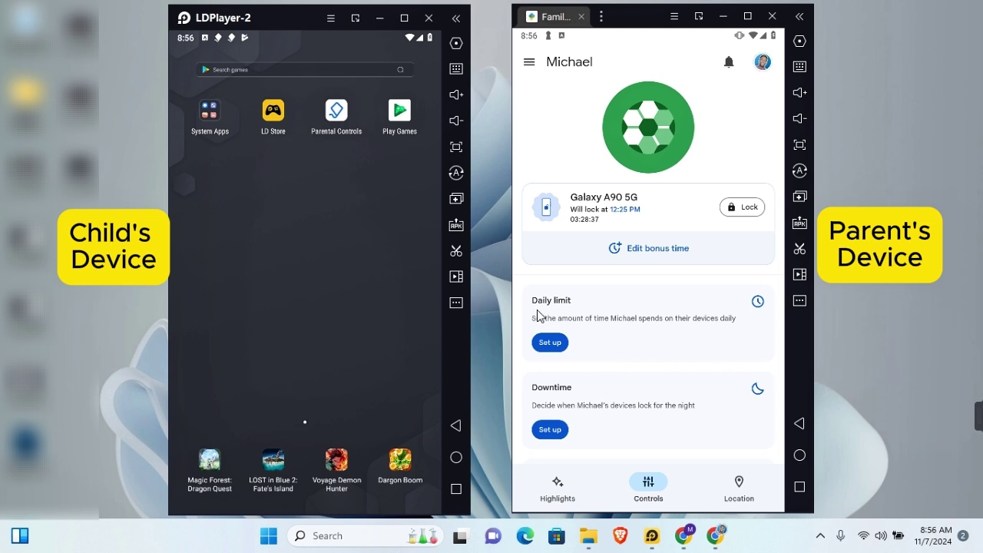
Start a daily limit and apply the 3 hr limit to Monday–Friday only
scroll(666, 360, down, 5)
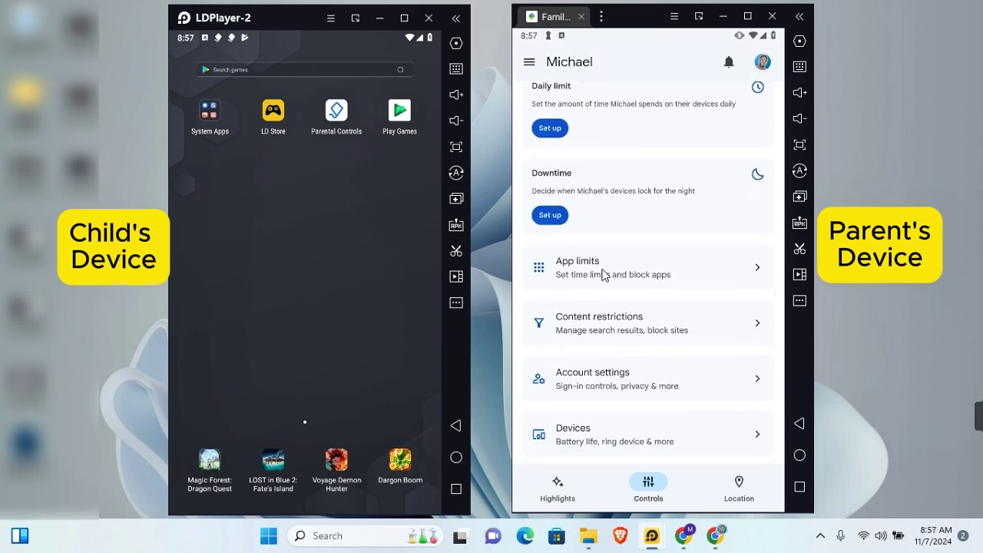
scroll(603, 274, up, 4)
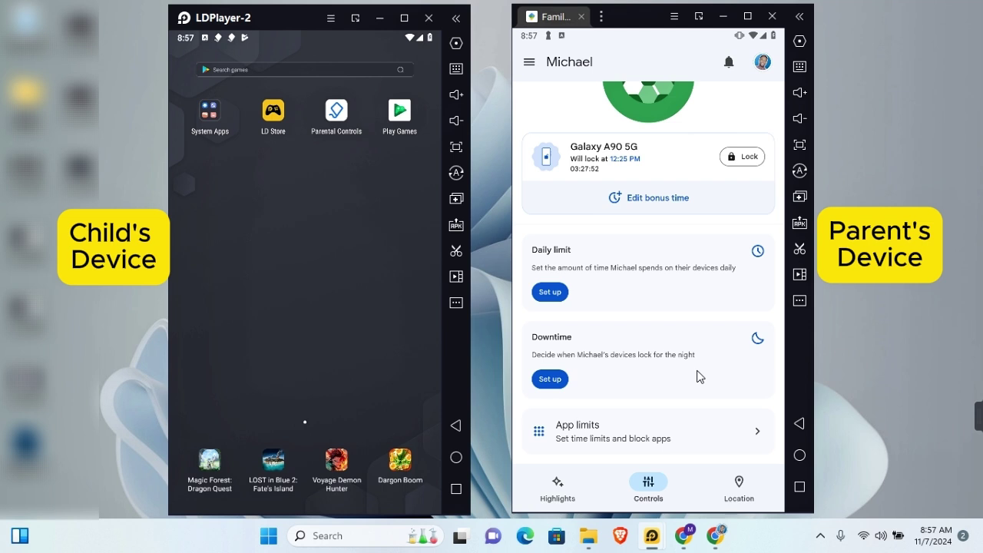
click(556, 292)
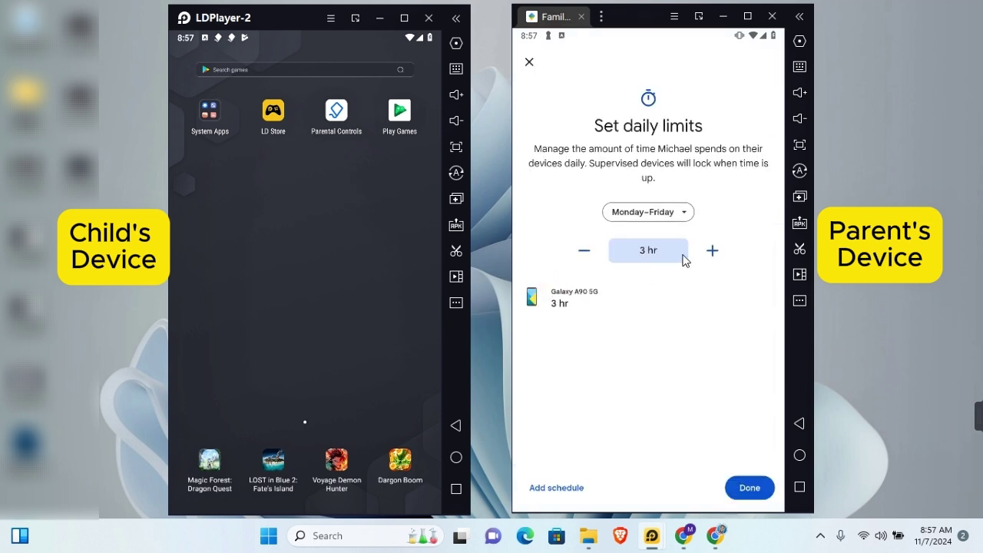
click(649, 212)
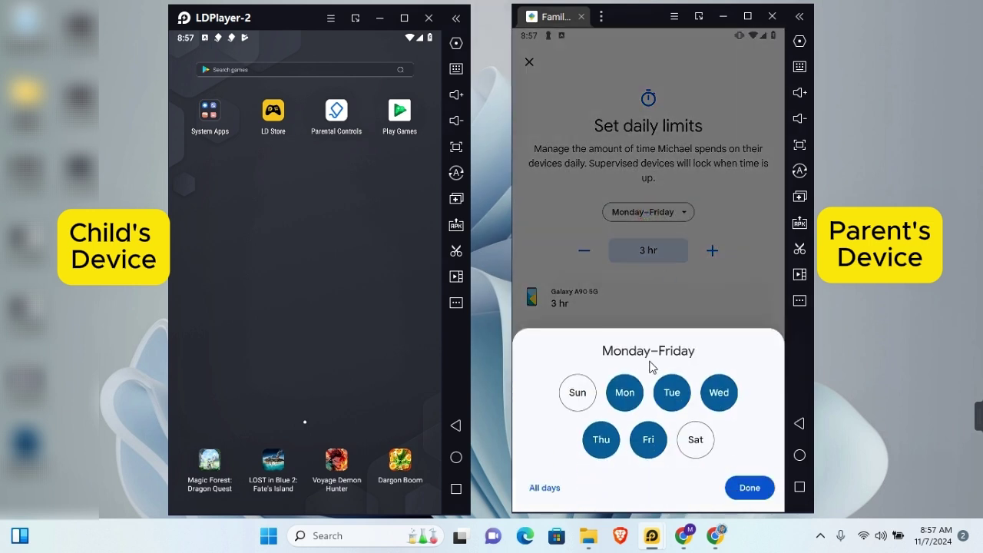
click(541, 489)
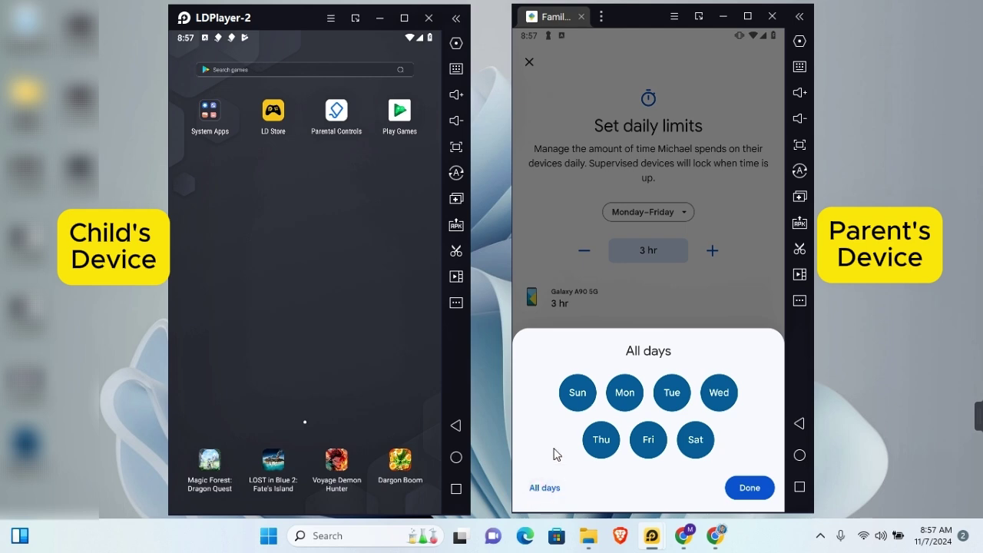
click(576, 395)
click(697, 441)
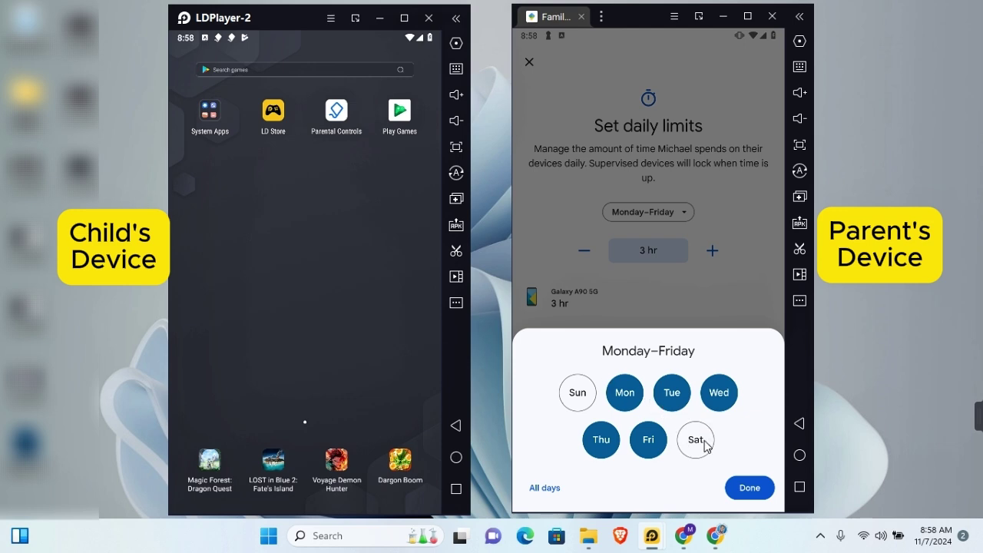
click(748, 489)
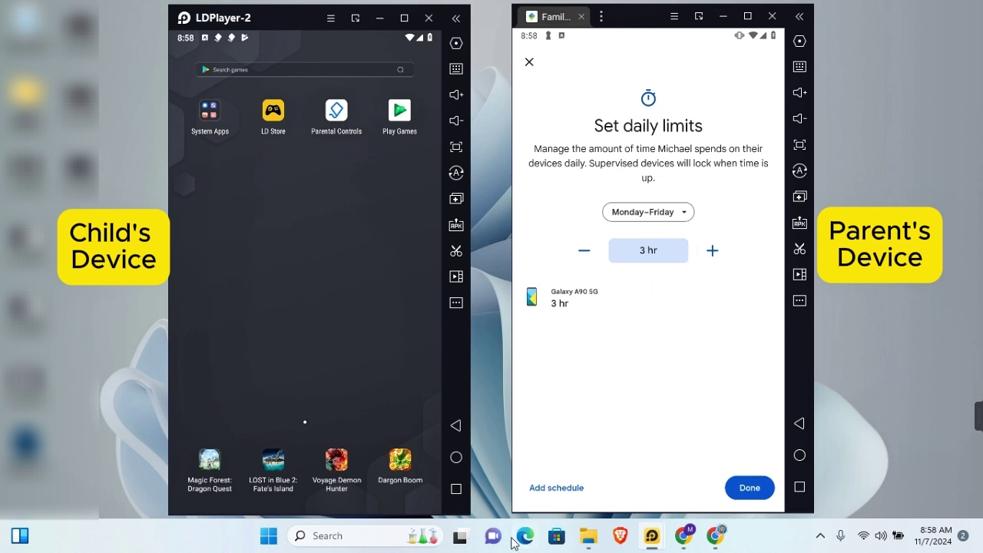
Add a Sun, Sat schedule raised to 3 hr 5 min and save the daily limits
click(563, 489)
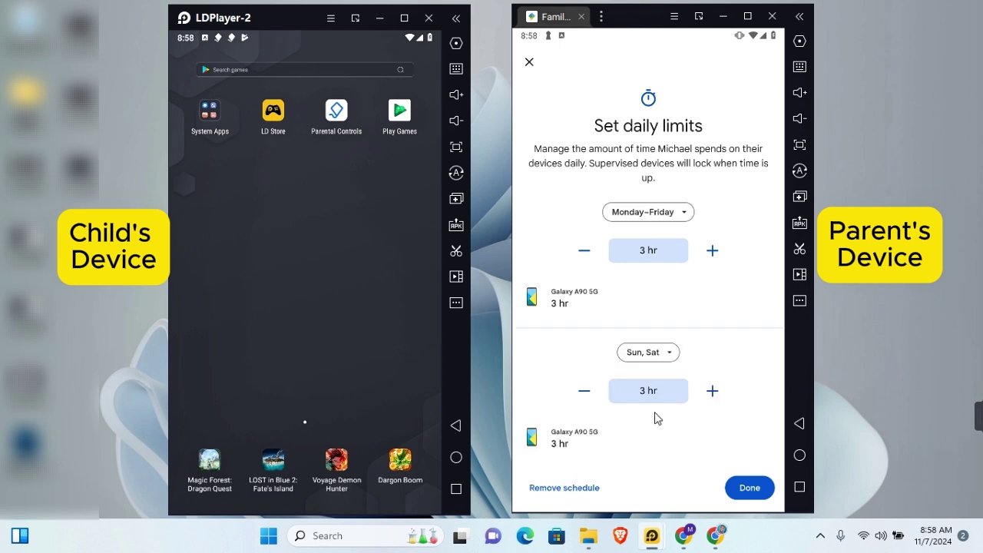
click(647, 354)
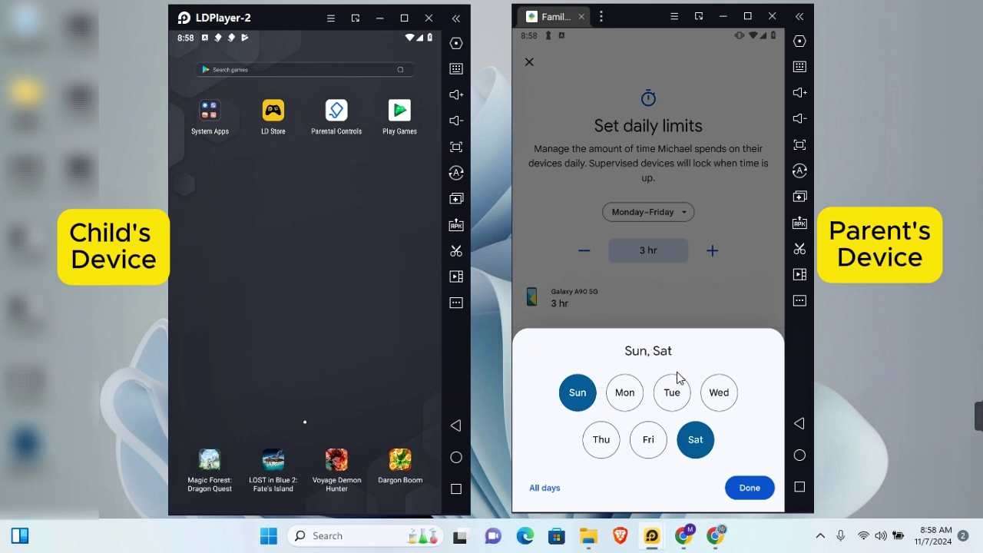
click(751, 487)
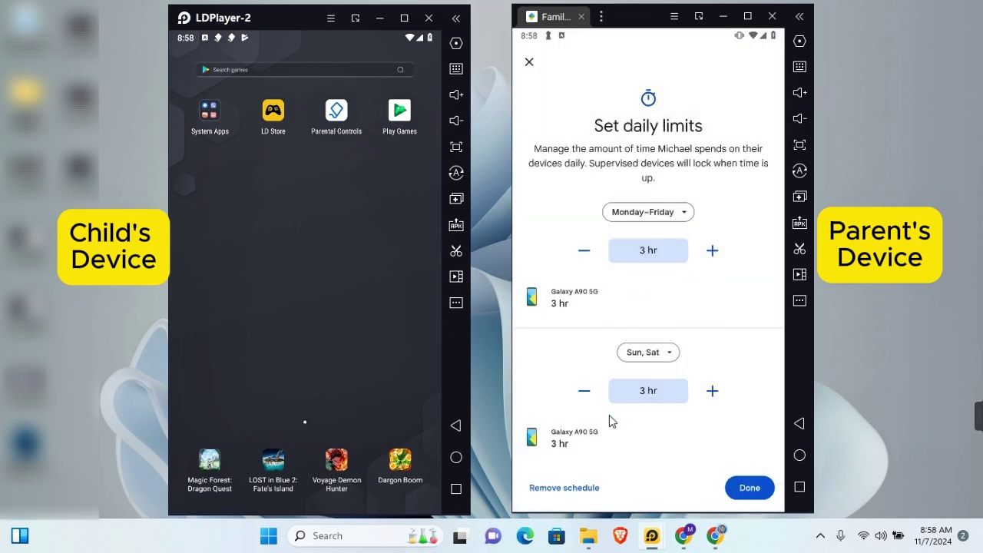
click(712, 390)
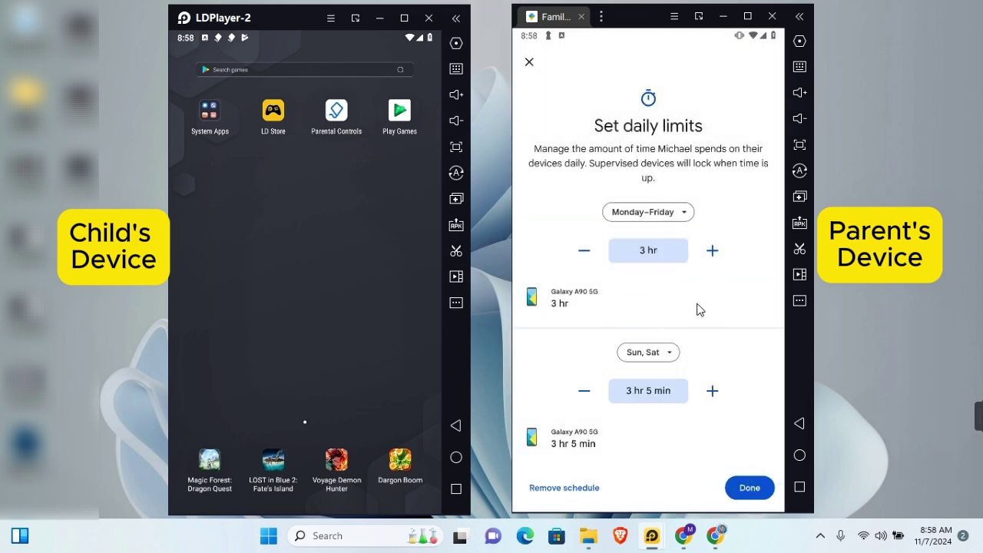
click(751, 490)
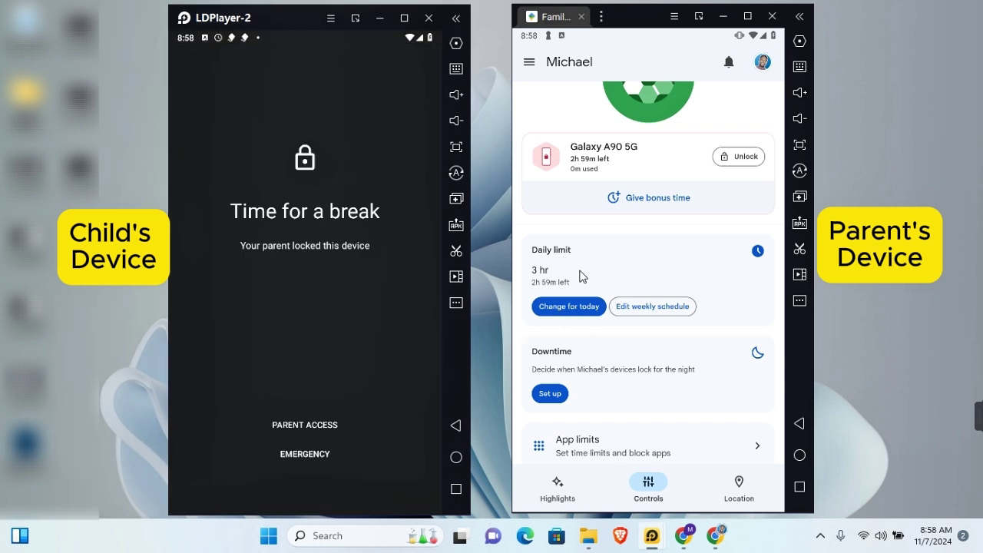
Start a downtime routine, keeping Sunday–Thursday at 9:00 PM–7:00 AM
click(551, 359)
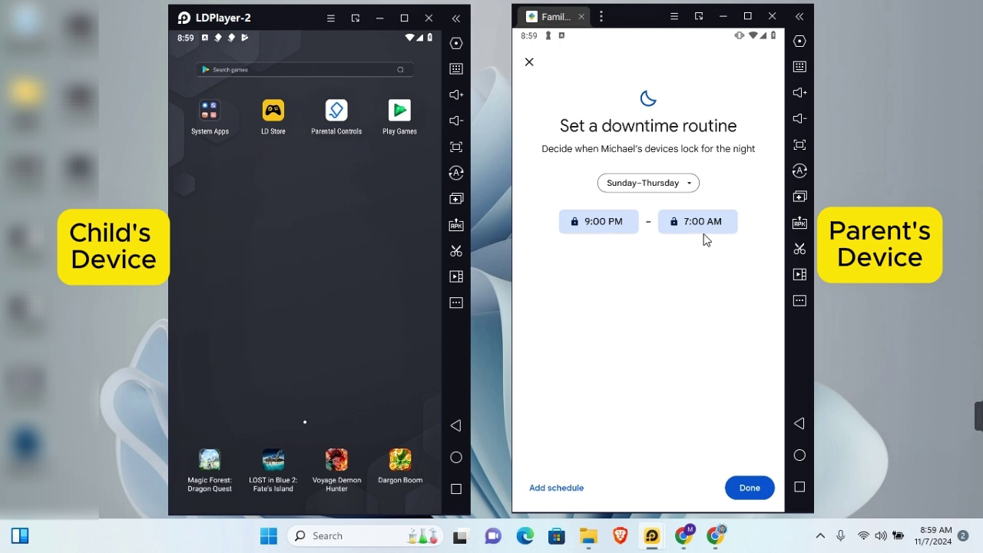
click(645, 180)
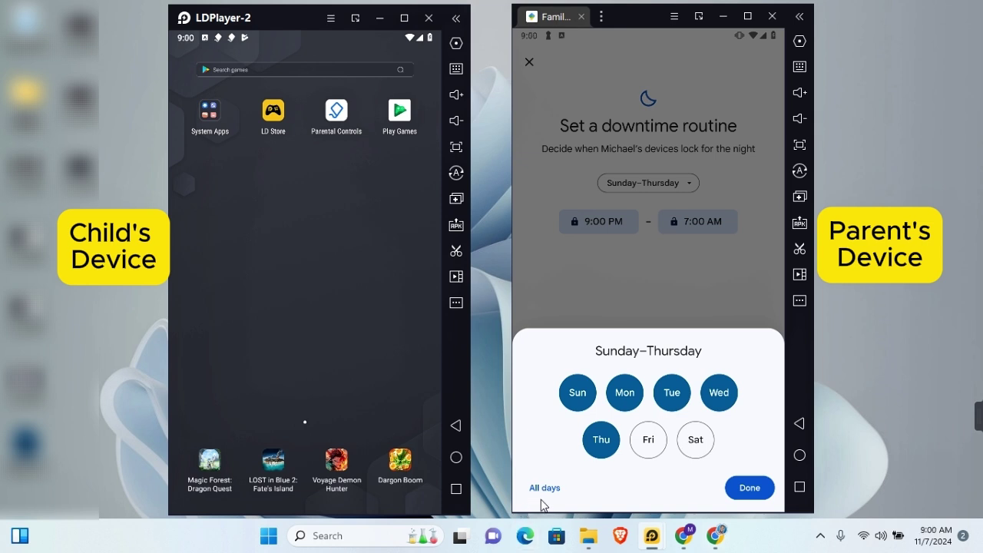
key(Escape)
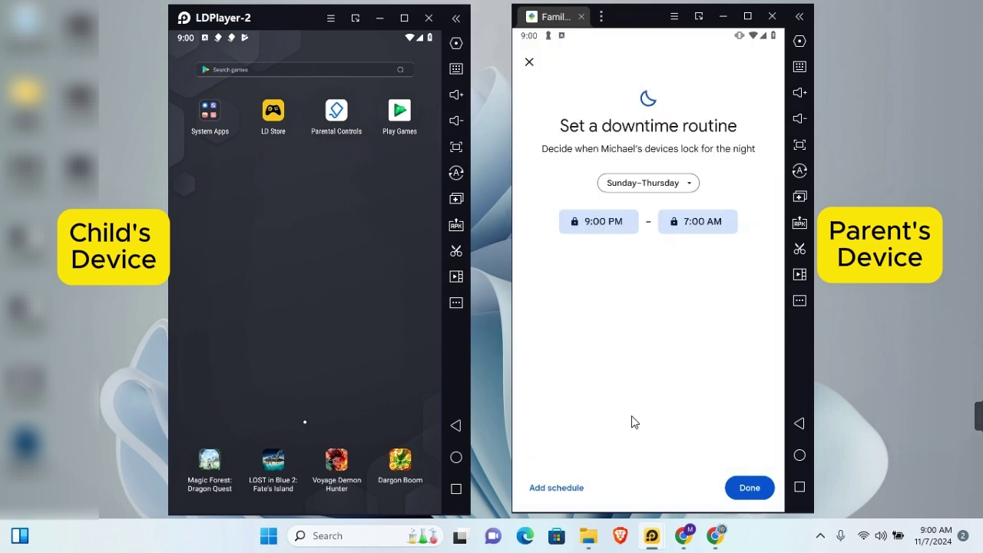
Add a Fri, Sat downtime schedule, save the routine, and check the child's notifications
click(554, 490)
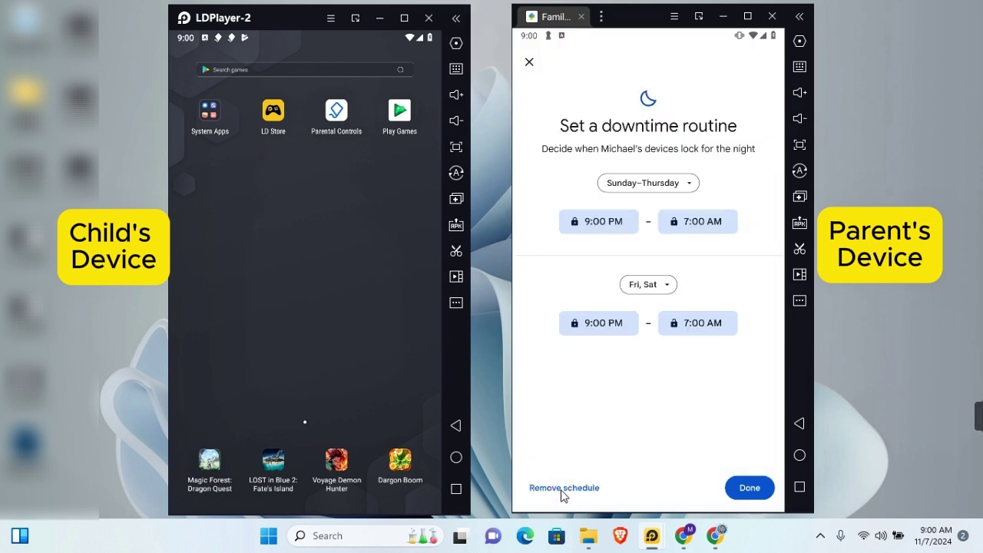
click(651, 284)
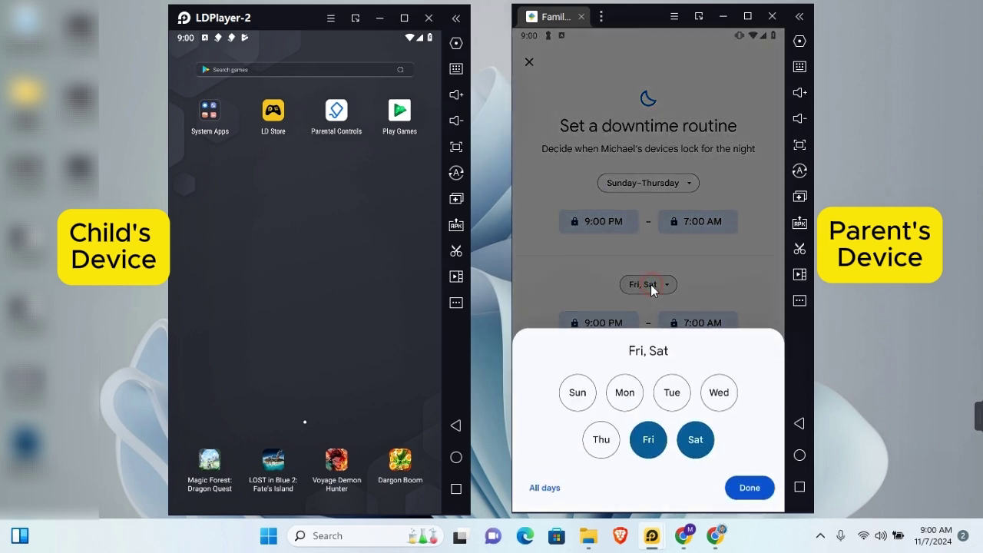
click(668, 322)
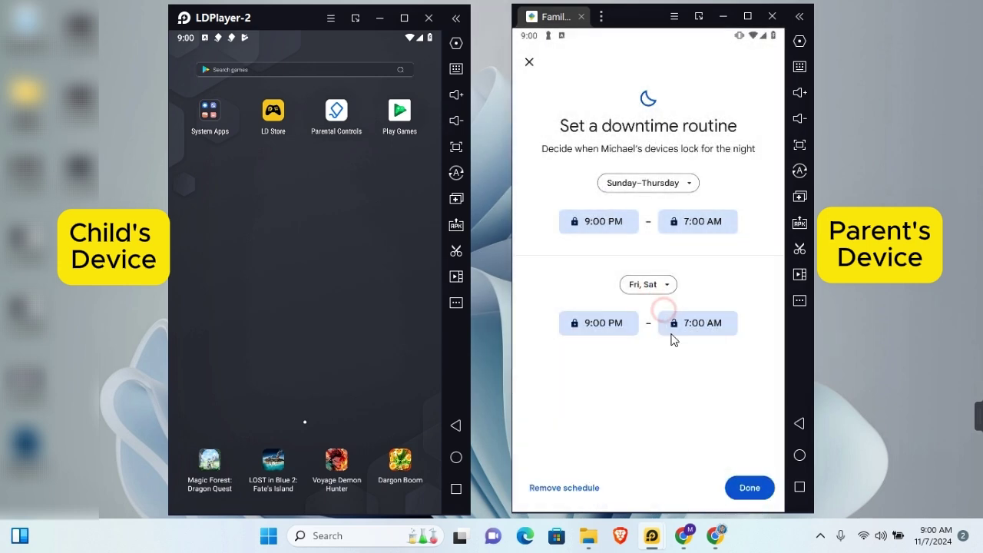
click(742, 489)
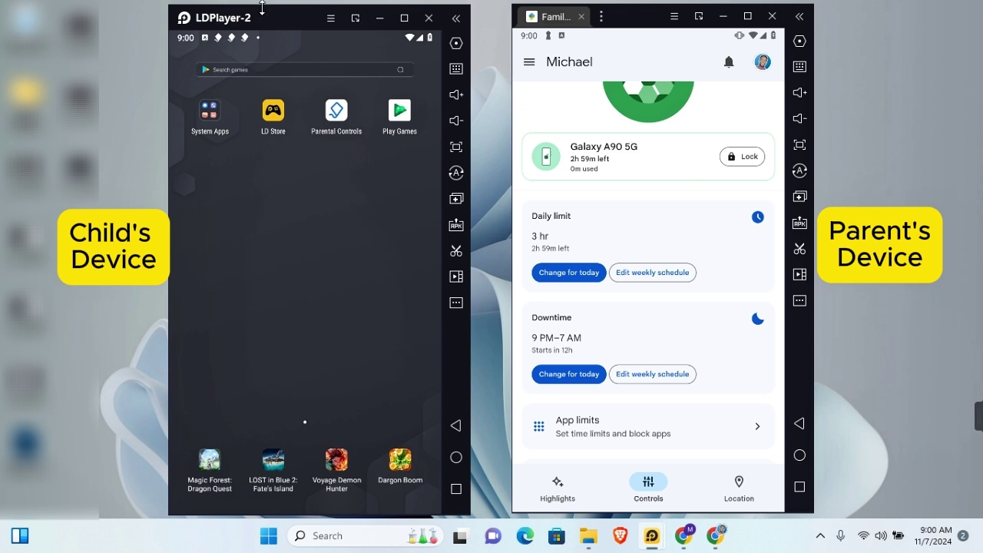
drag(259, 37, 315, 447)
Close the child's notification shade and review App limits usage, toggling Average and Daily views
click(313, 460)
click(574, 432)
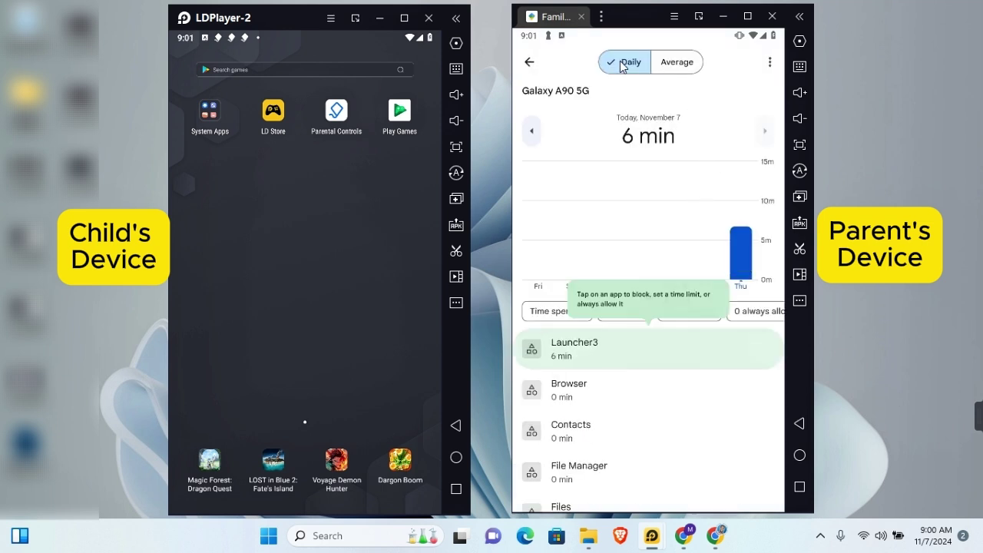
click(679, 66)
click(621, 63)
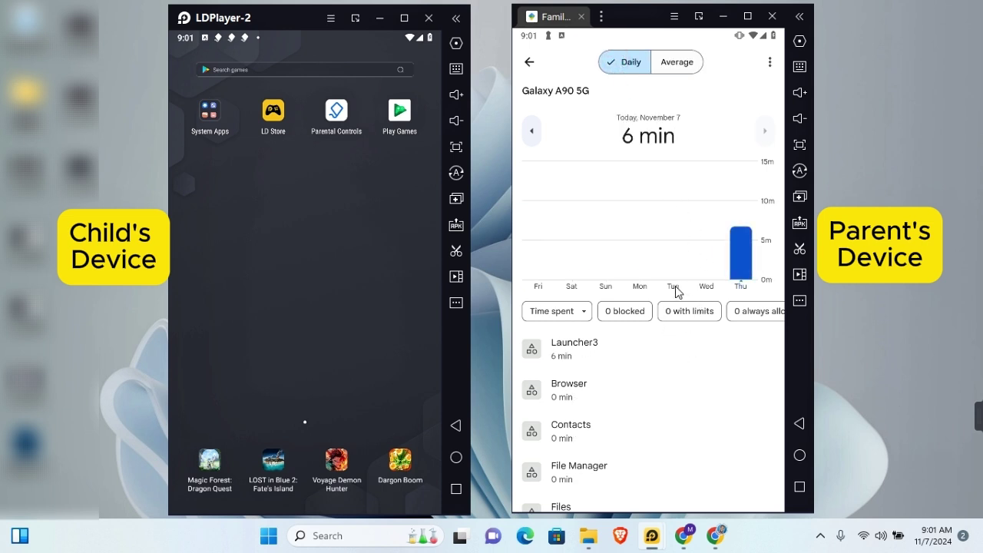
scroll(681, 395, down, 5)
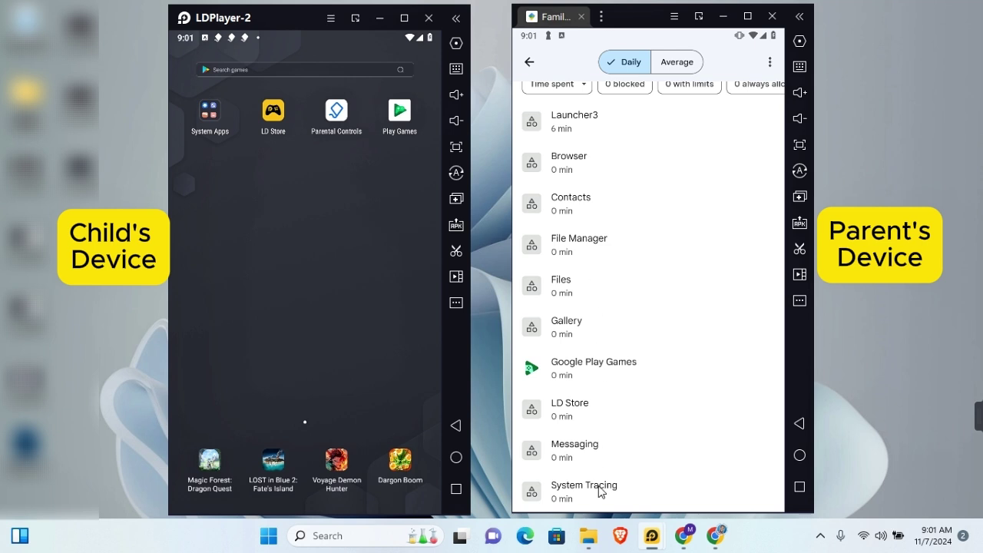
click(606, 368)
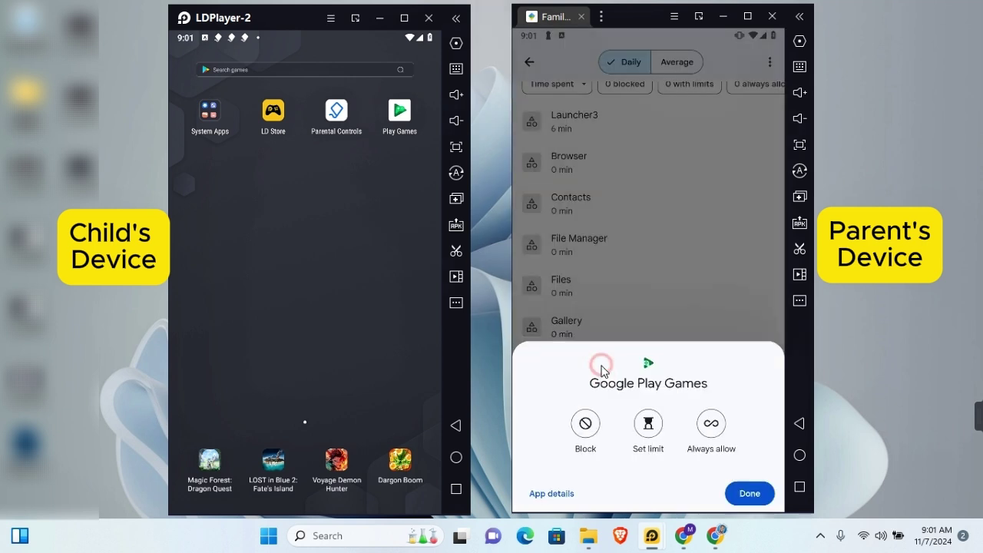
click(584, 423)
click(732, 483)
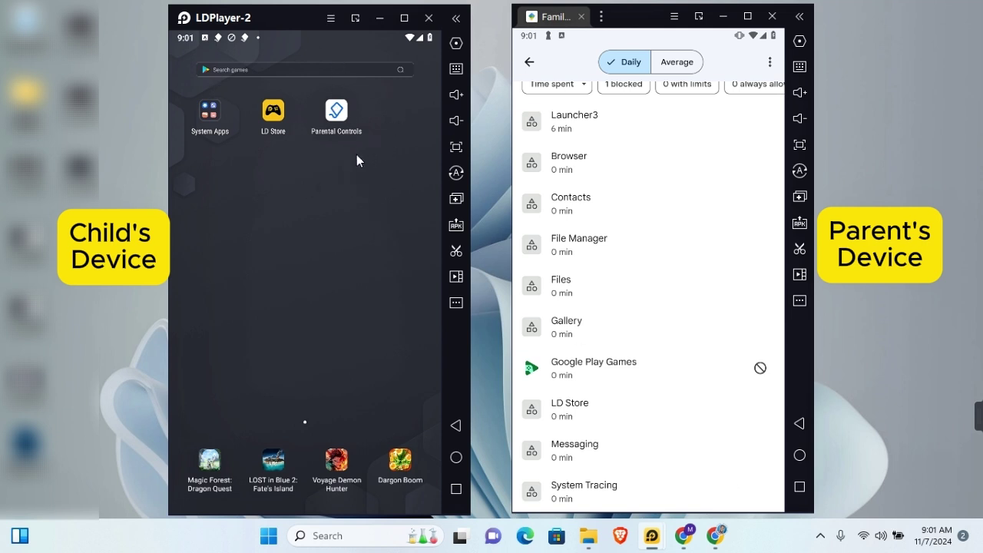
click(680, 360)
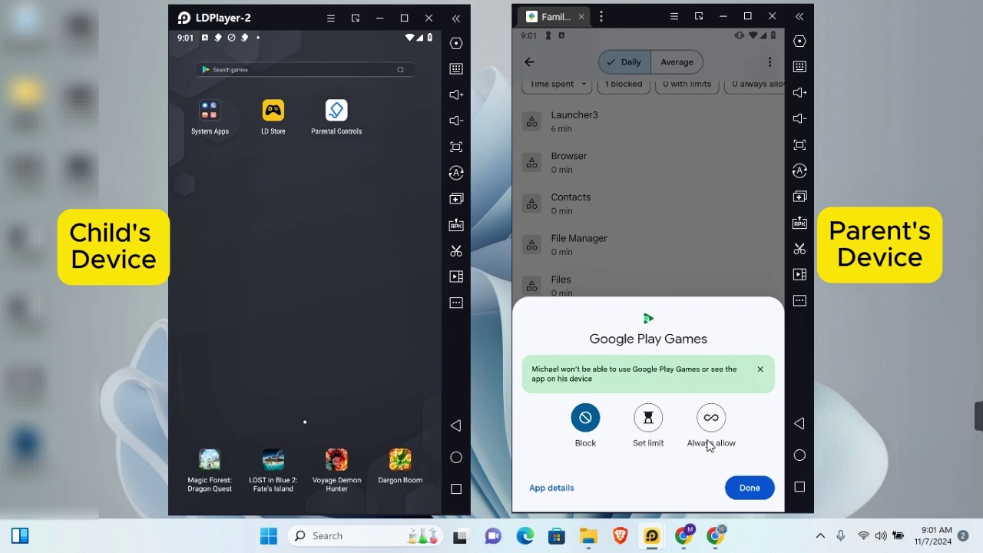
click(750, 488)
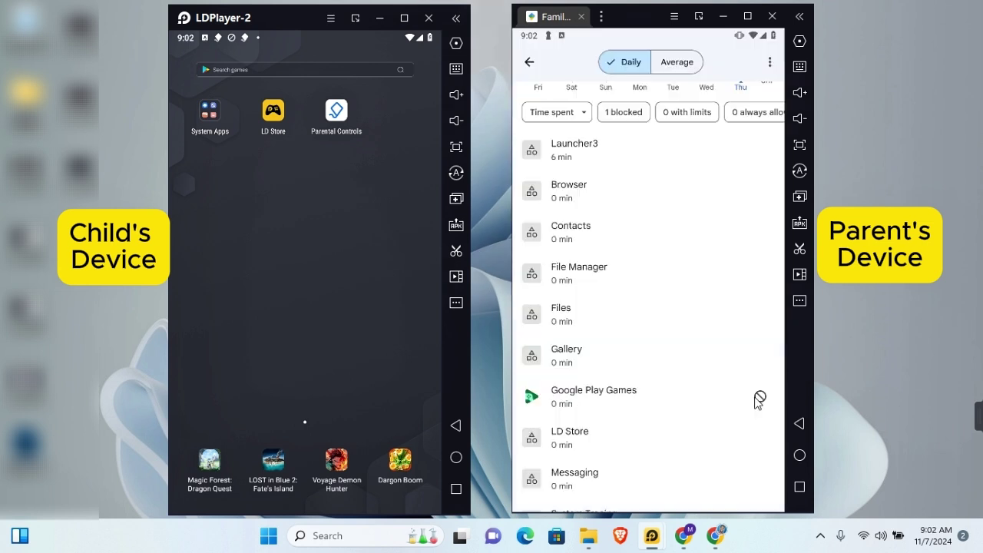
click(635, 397)
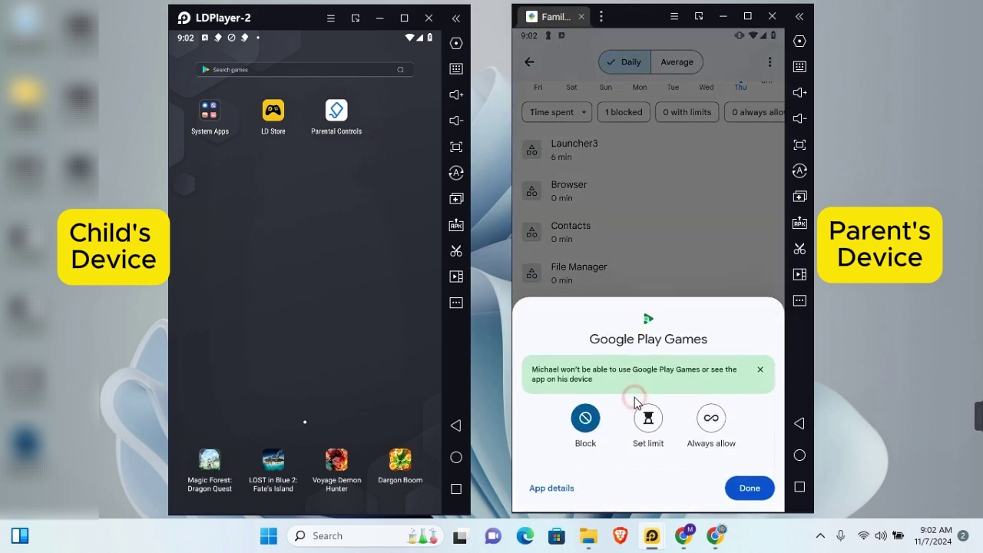
click(588, 430)
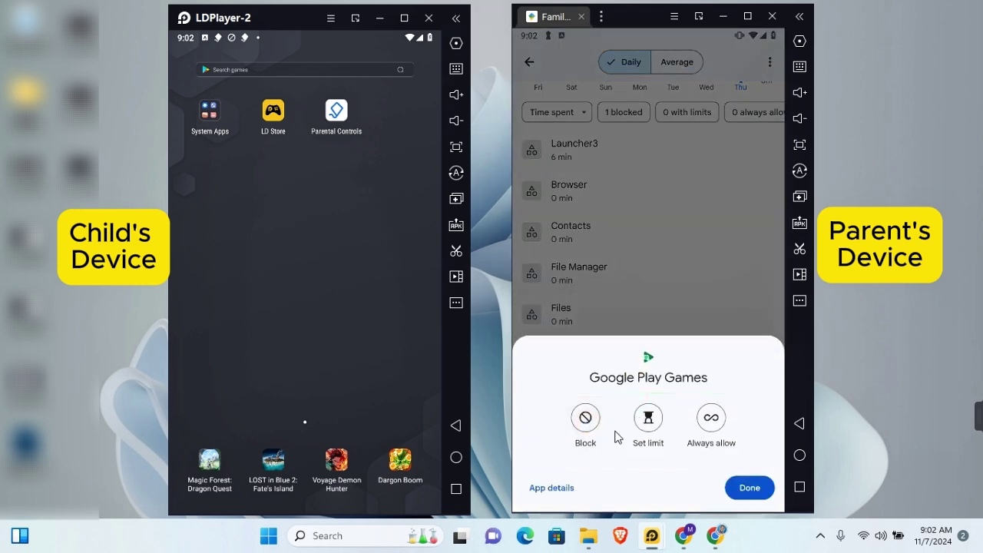
click(742, 486)
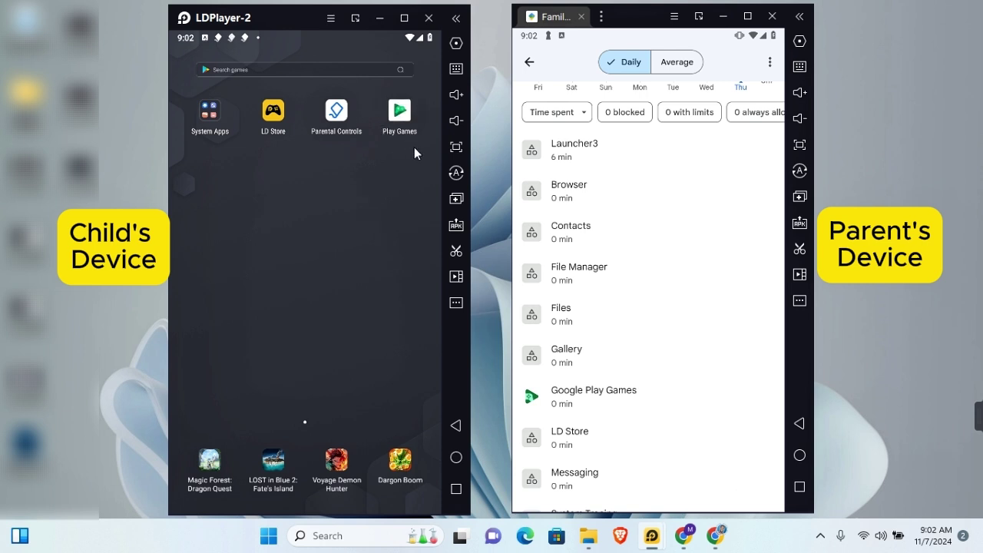
click(529, 61)
Switch on YouTube Restricted Mode under Content restrictions and return to the Controls overview
scroll(653, 255, down, 3)
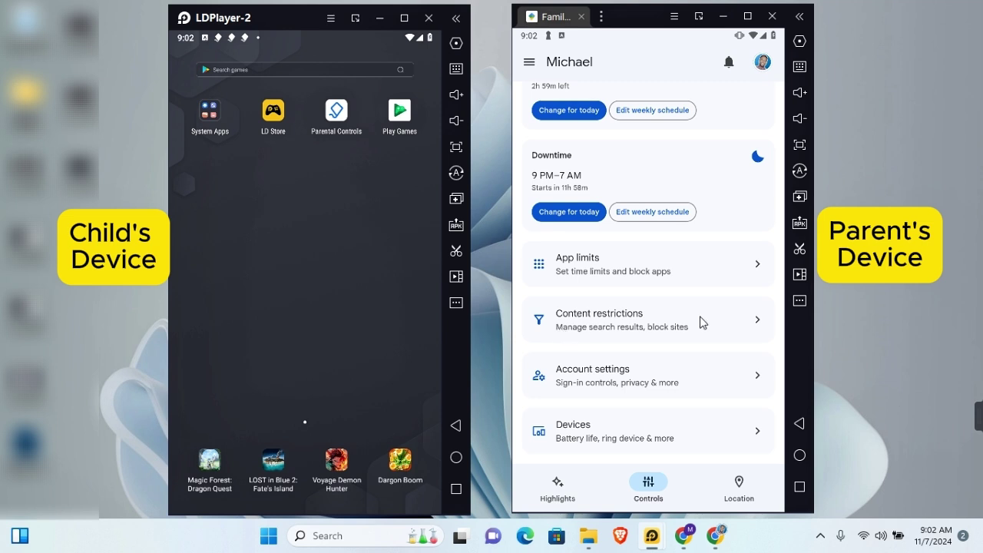
click(594, 315)
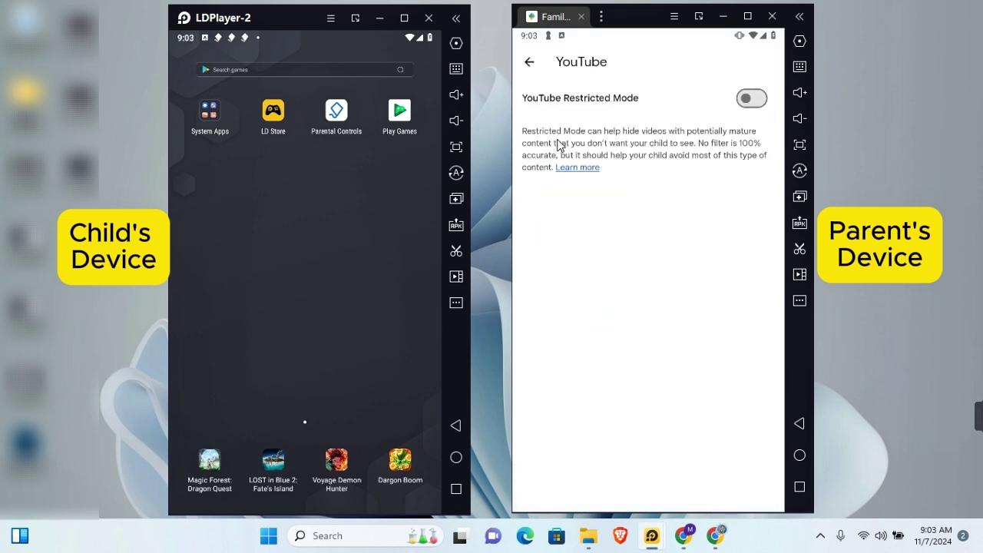
click(736, 102)
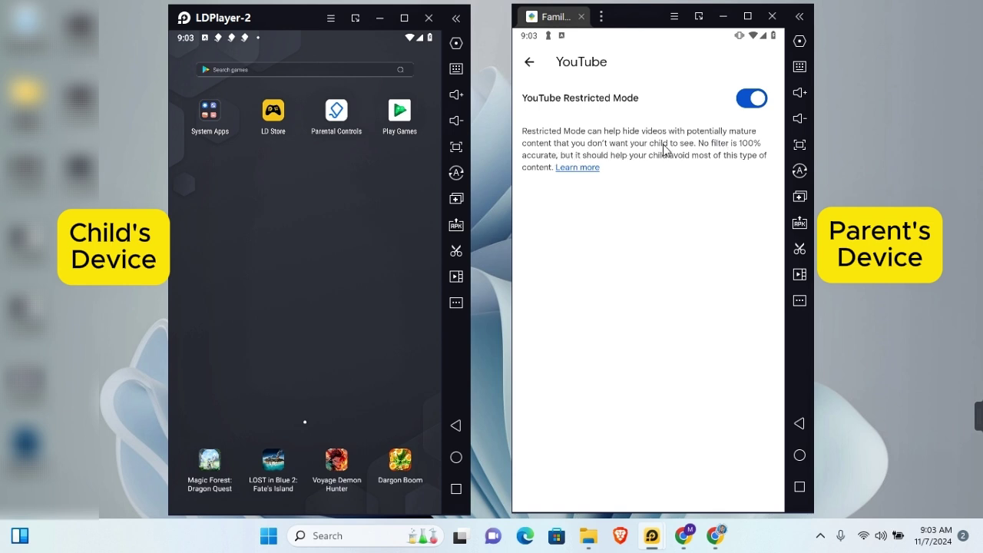
key(Escape)
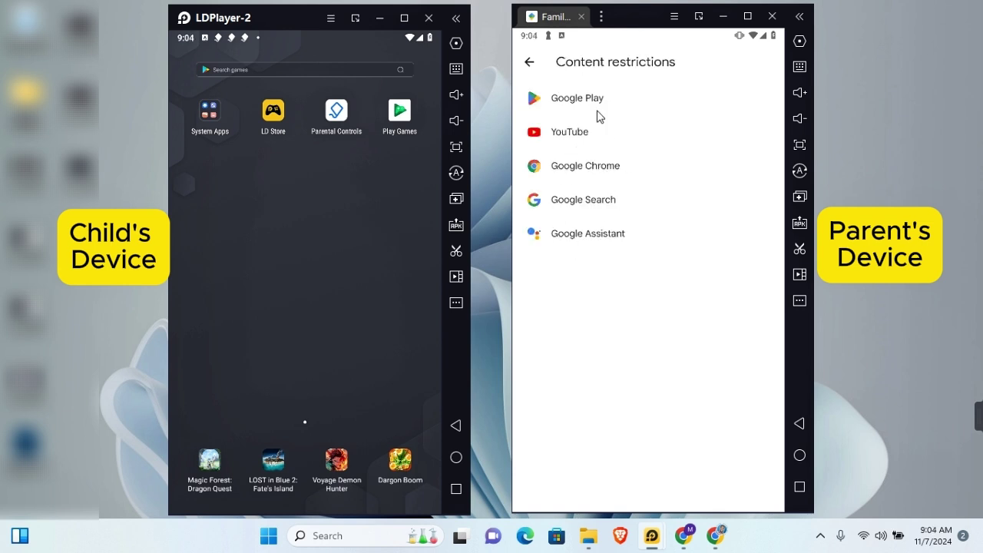
key(Escape)
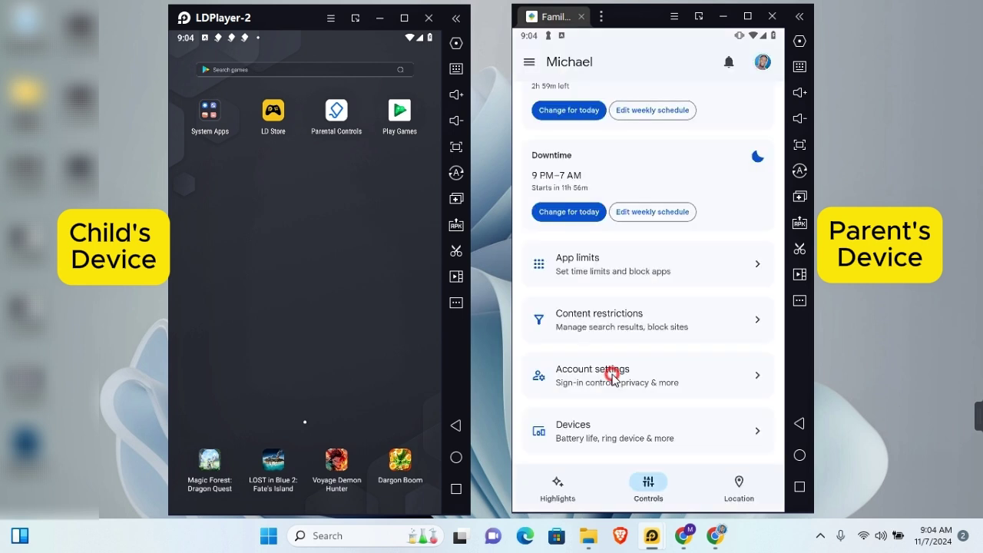
Browse the child's Account info and Account supervision pages in Account settings
click(614, 373)
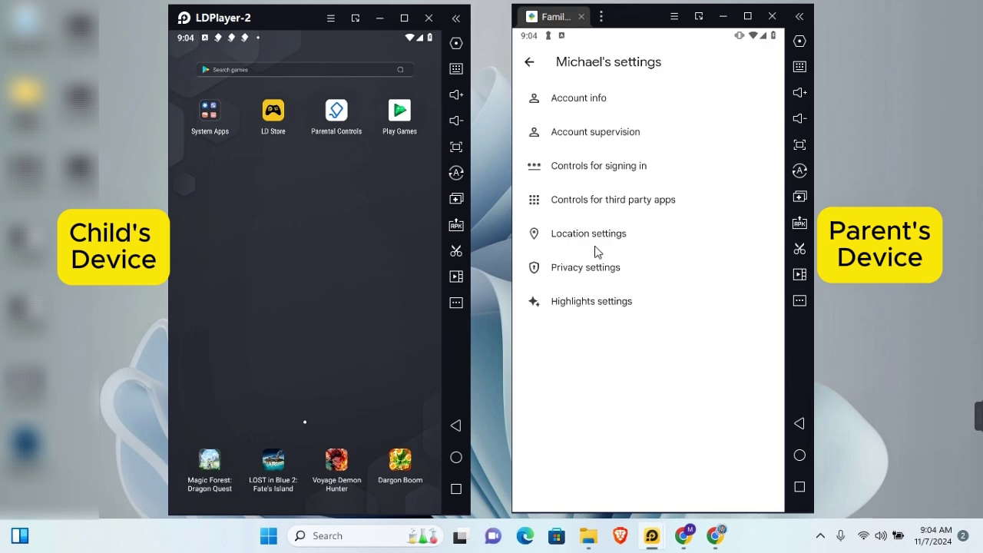
click(588, 99)
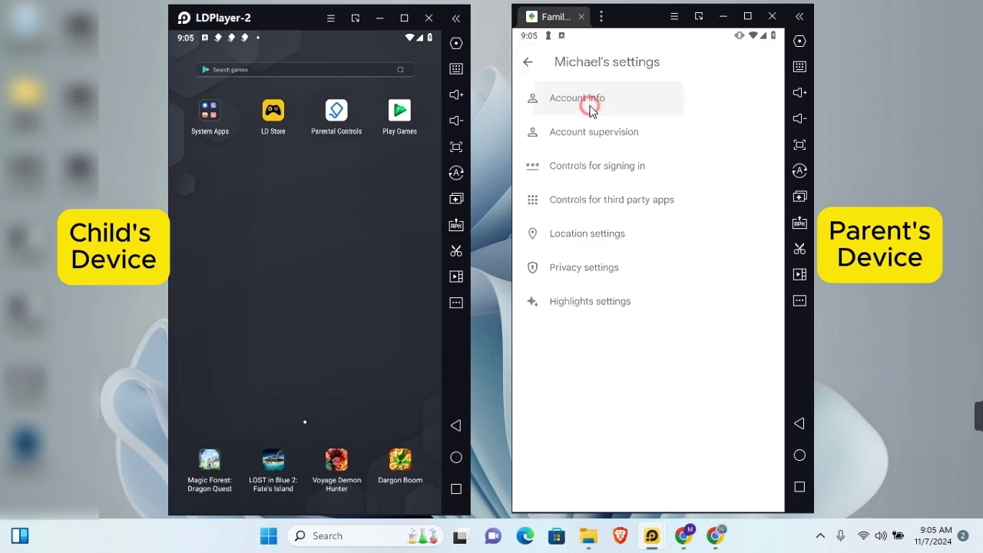
click(528, 63)
click(578, 134)
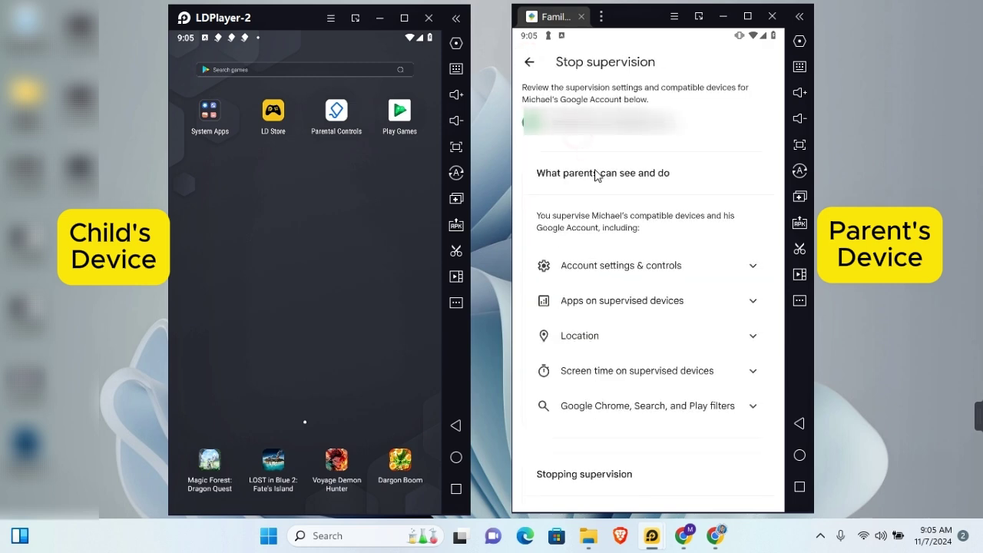
scroll(653, 401, down, 3)
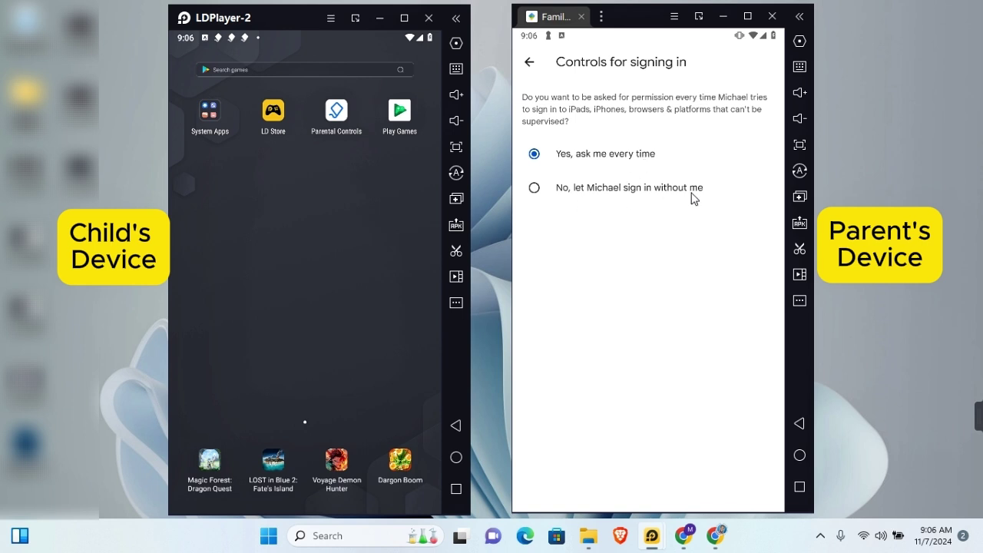
key(Escape)
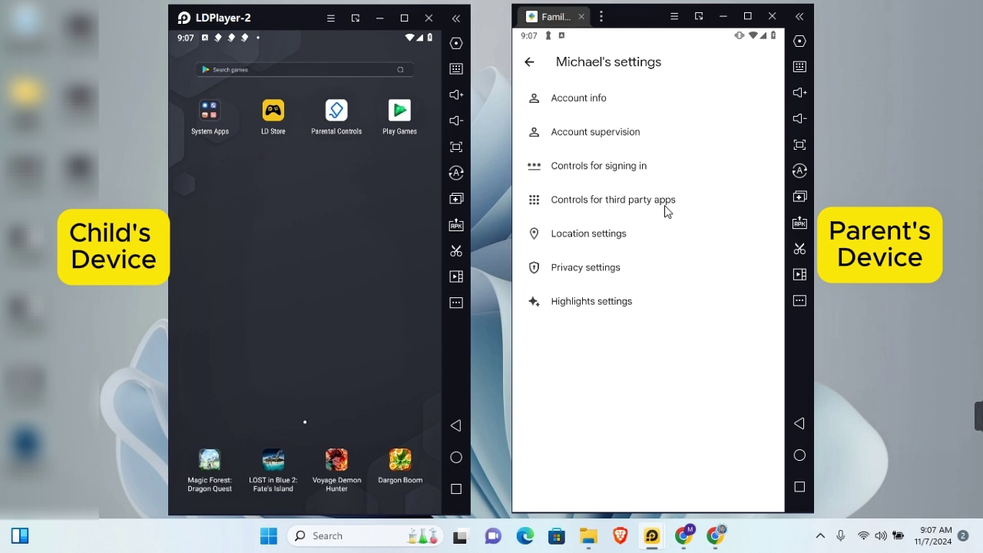
Enable Location Accuracy for the Galaxy A90 5G in Location settings and return to Controls
click(581, 234)
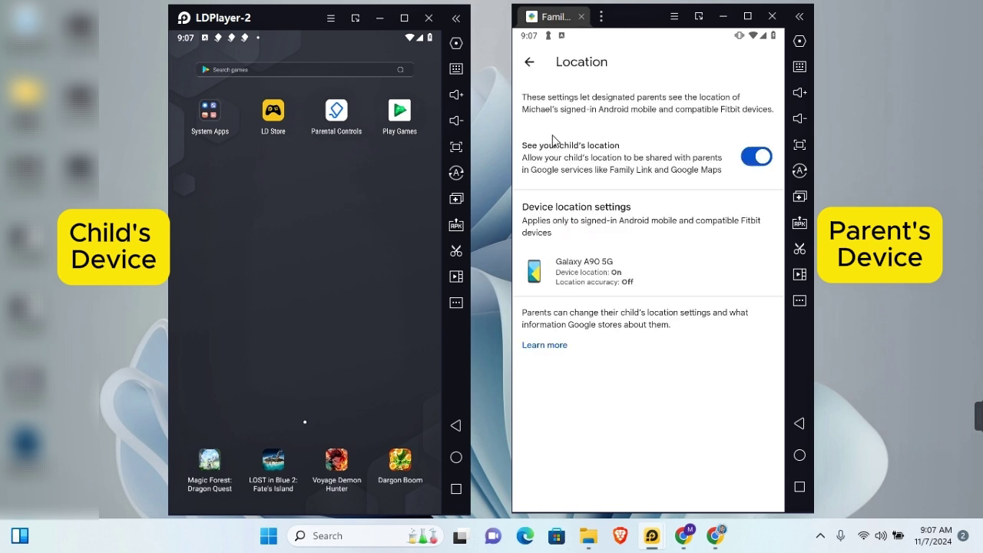
click(617, 277)
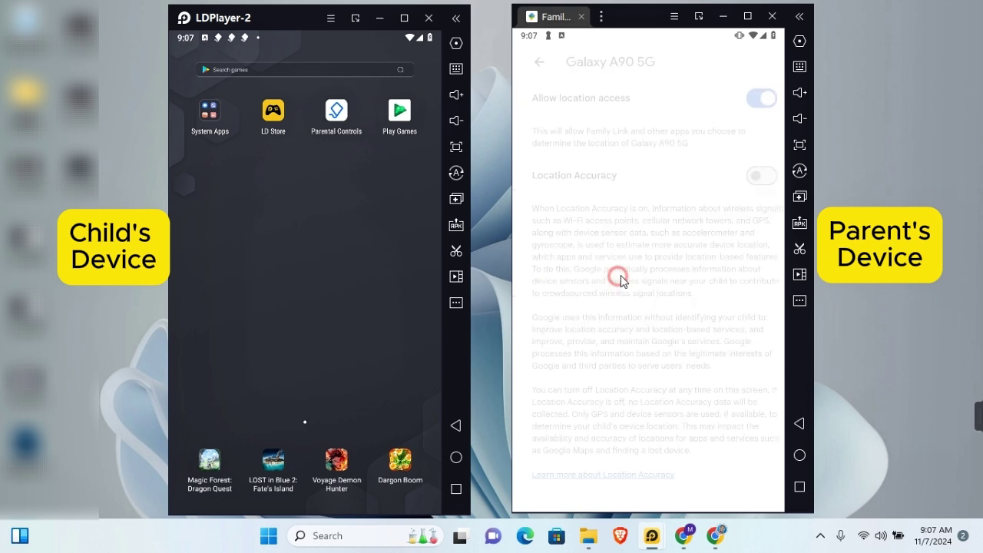
click(757, 176)
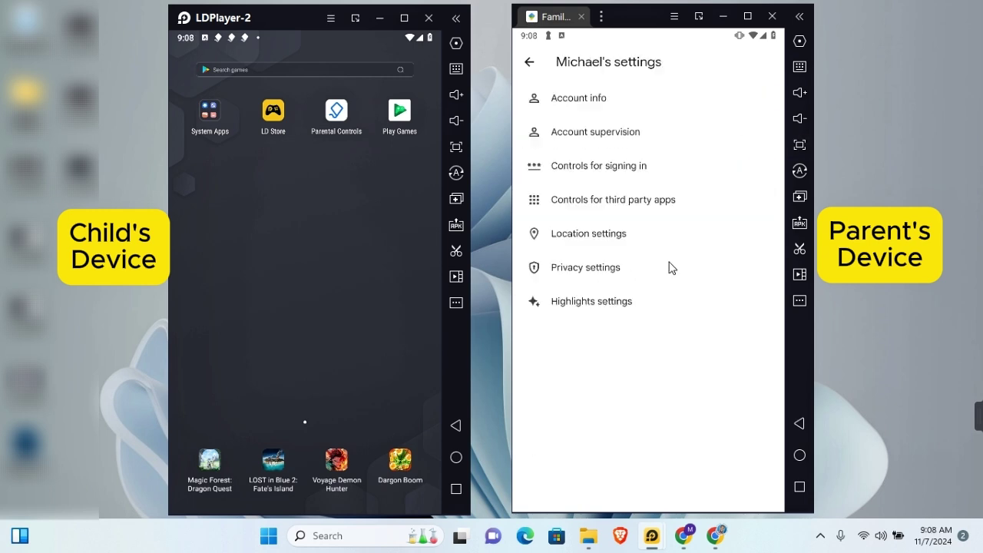
click(529, 63)
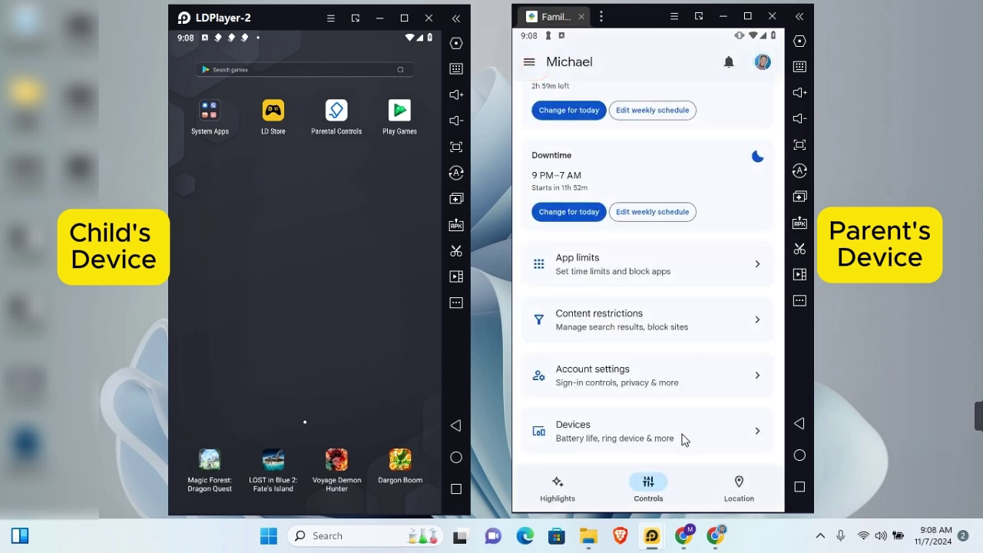
scroll(626, 397, up, 3)
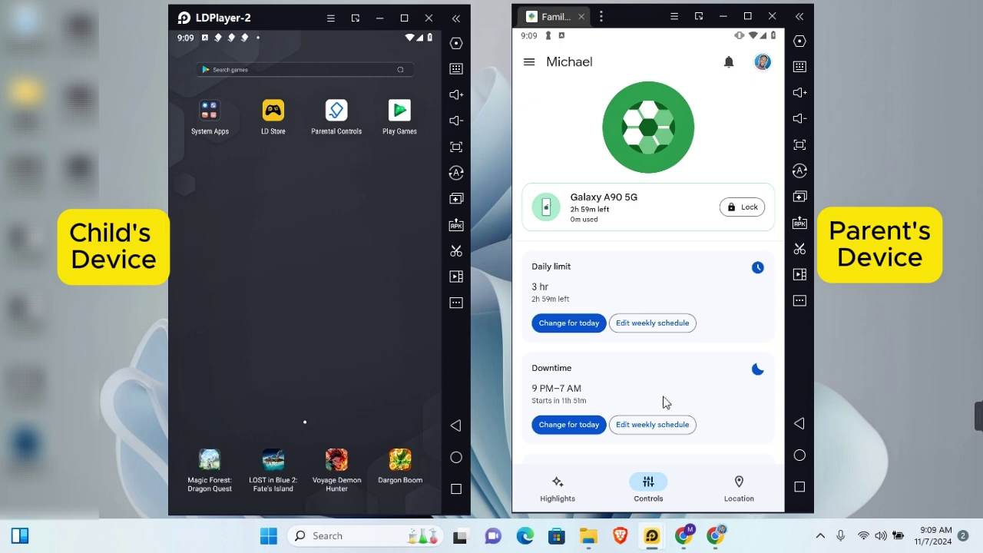
click(739, 486)
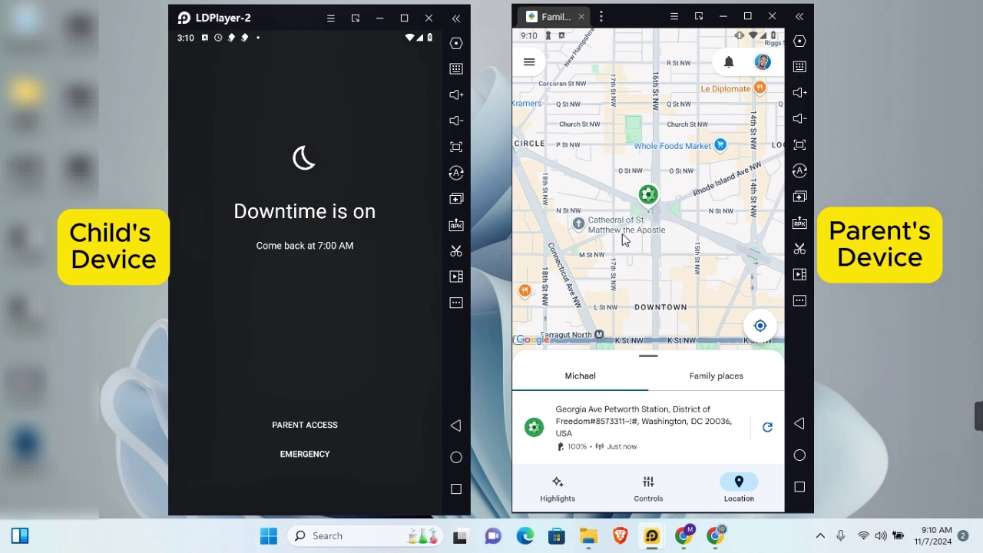
click(726, 376)
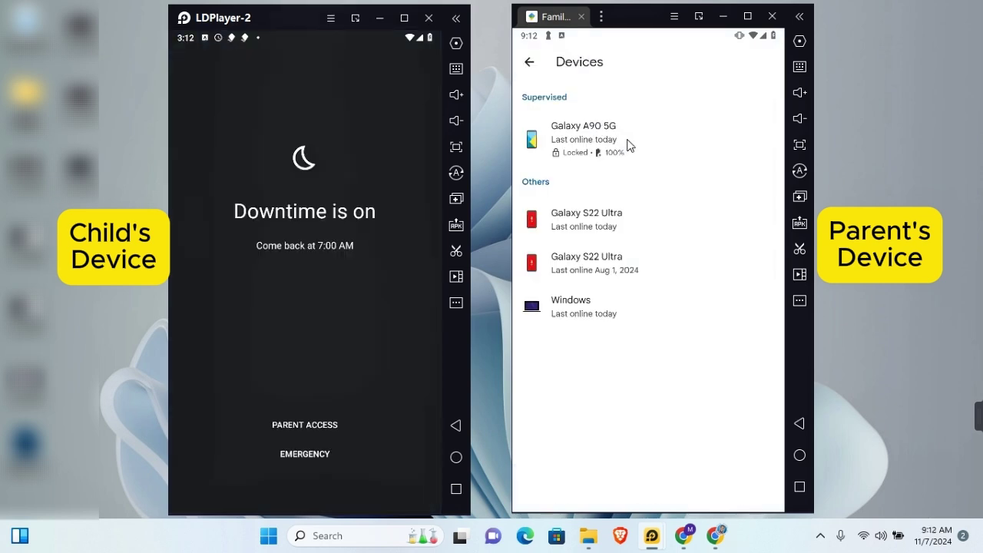
click(620, 135)
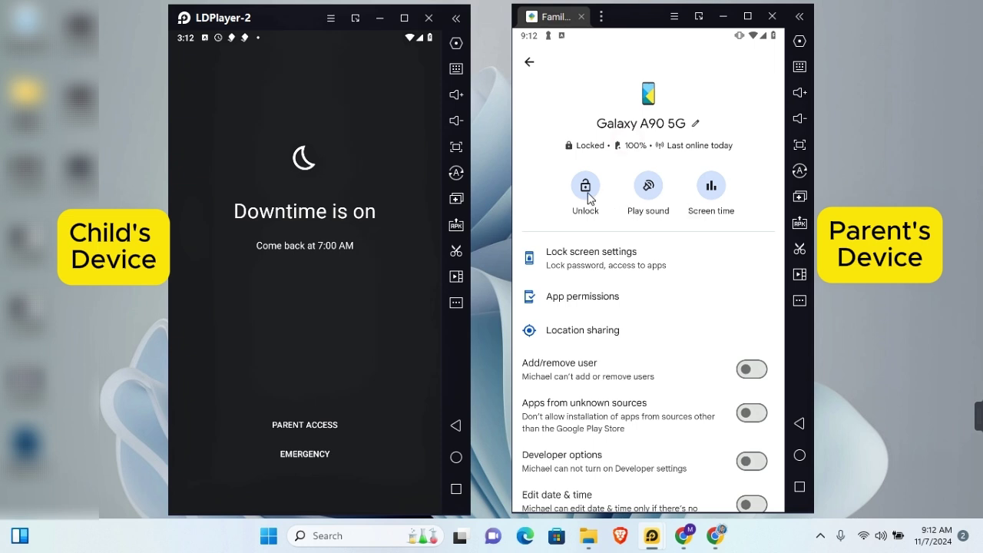
click(650, 196)
click(569, 271)
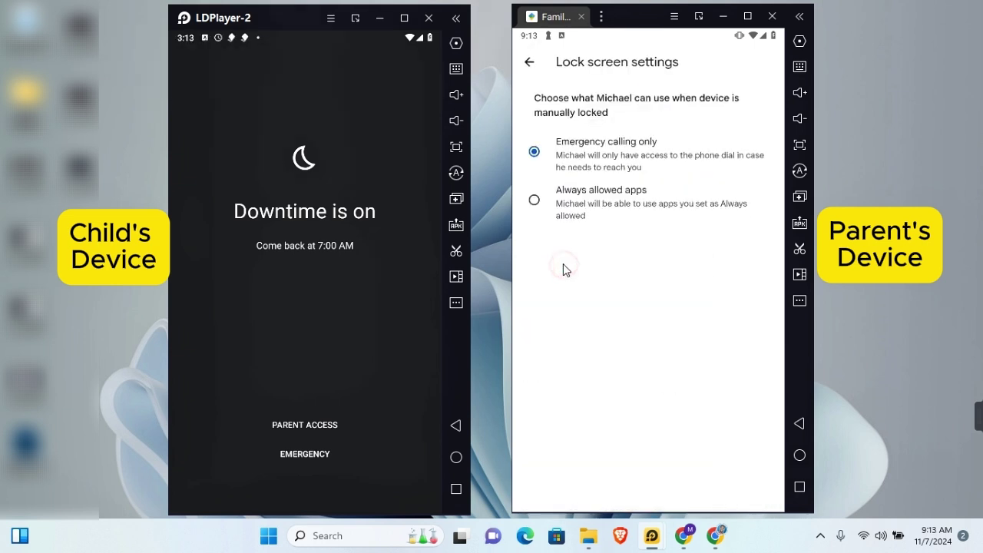
key(Escape)
click(573, 295)
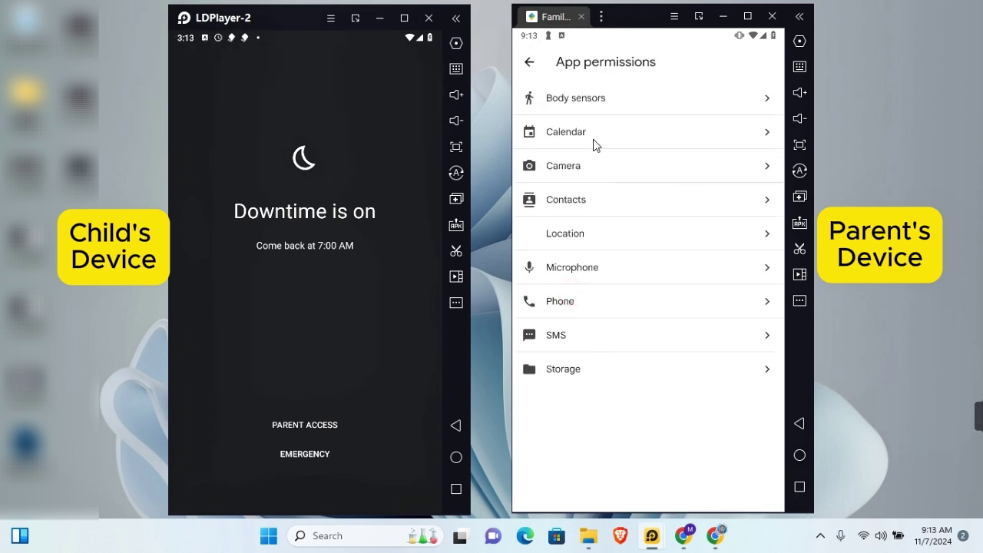
click(576, 97)
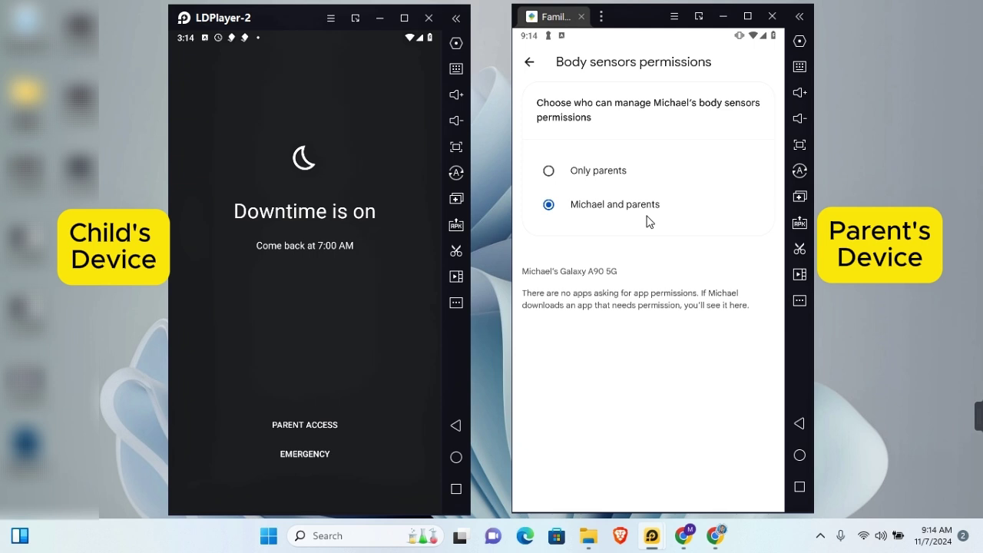
key(Escape)
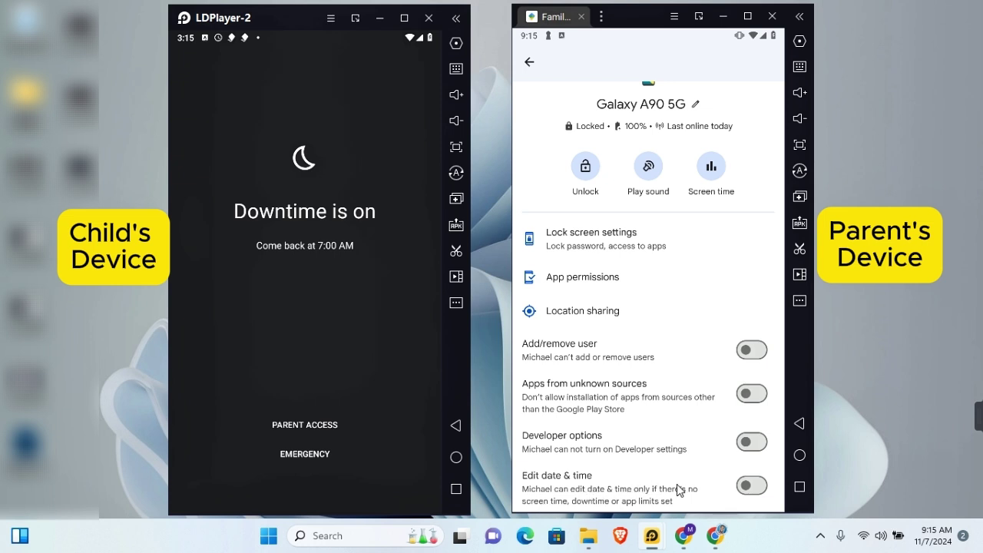
key(Escape)
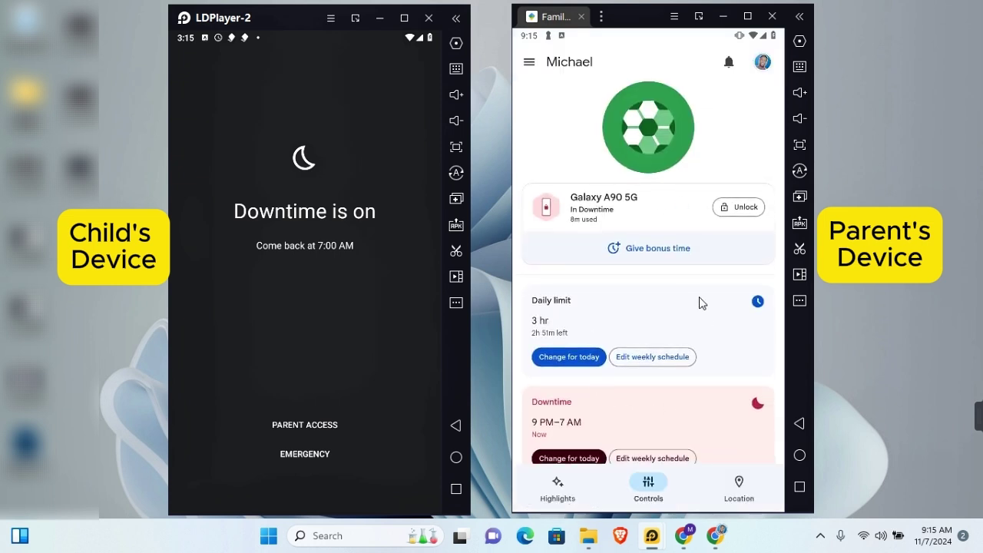
Open Account supervision, tick the 'I understand' acknowledgement, and choose Stop supervision
scroll(701, 304, down, 5)
click(578, 377)
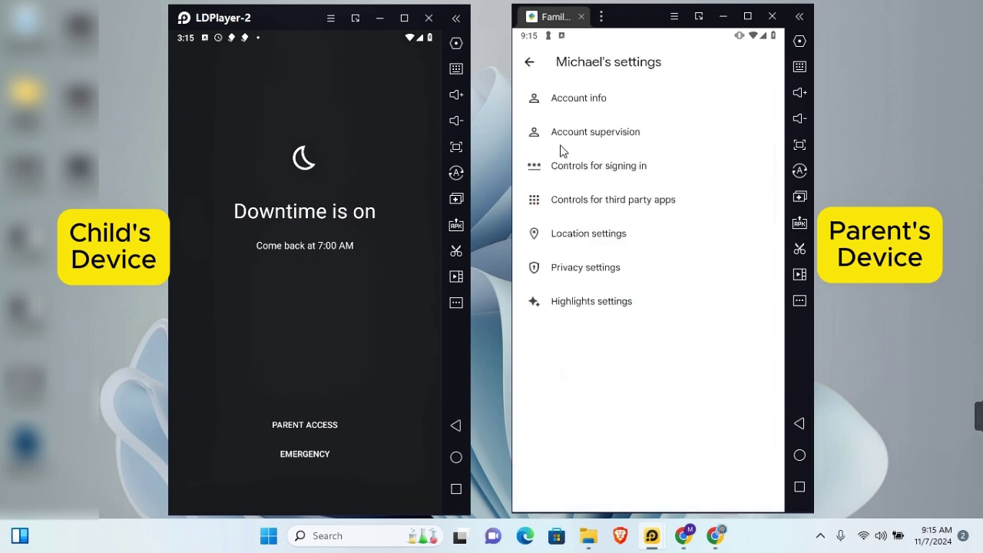
click(596, 137)
scroll(681, 265, down, 3)
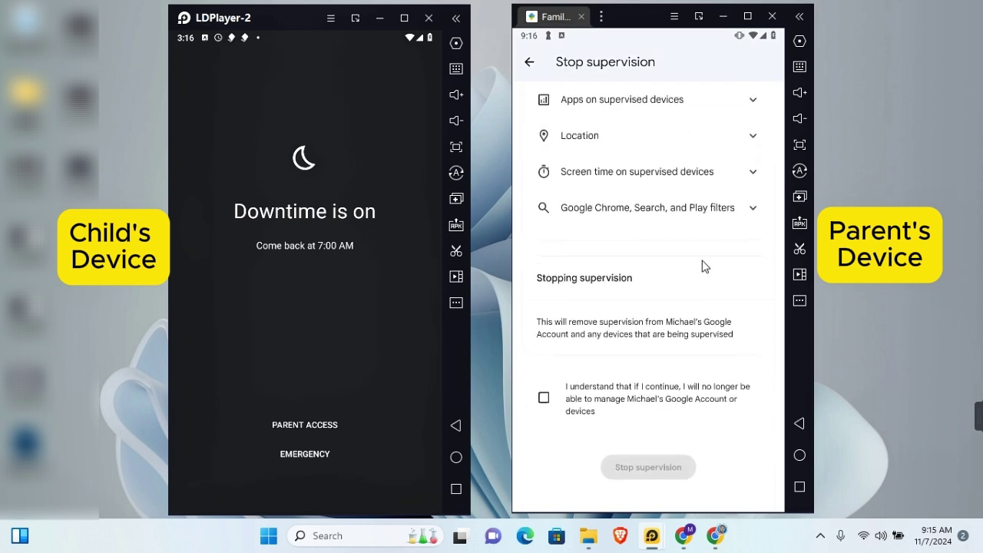
click(543, 405)
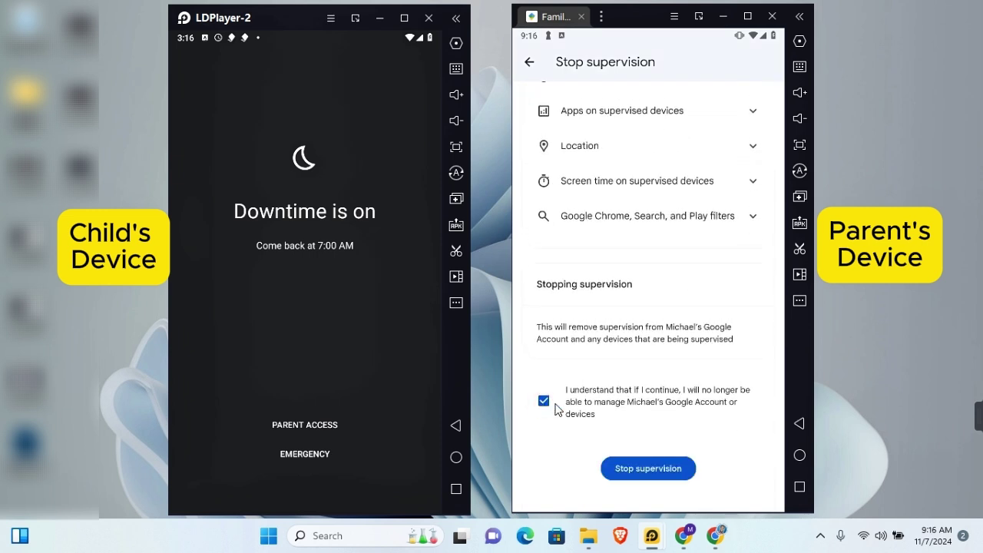
click(611, 475)
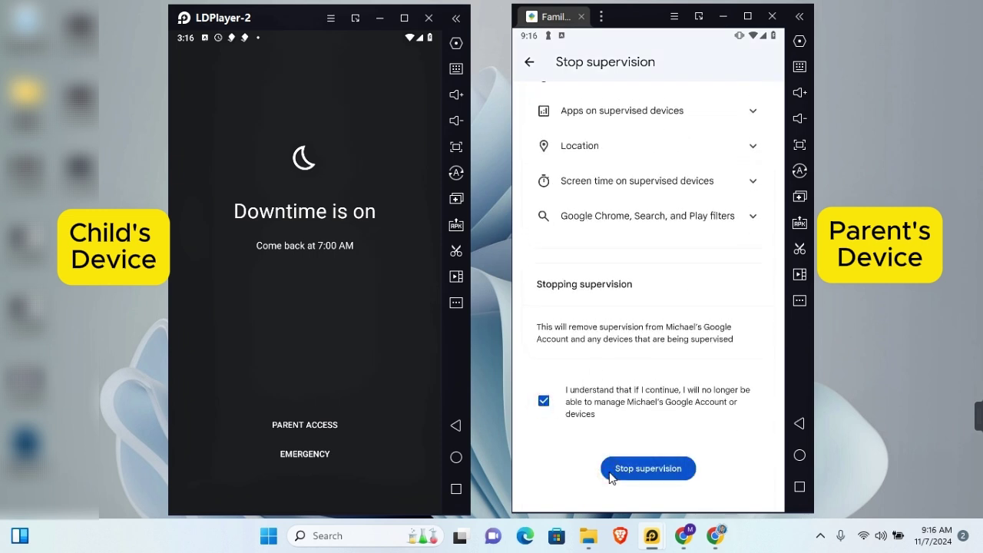